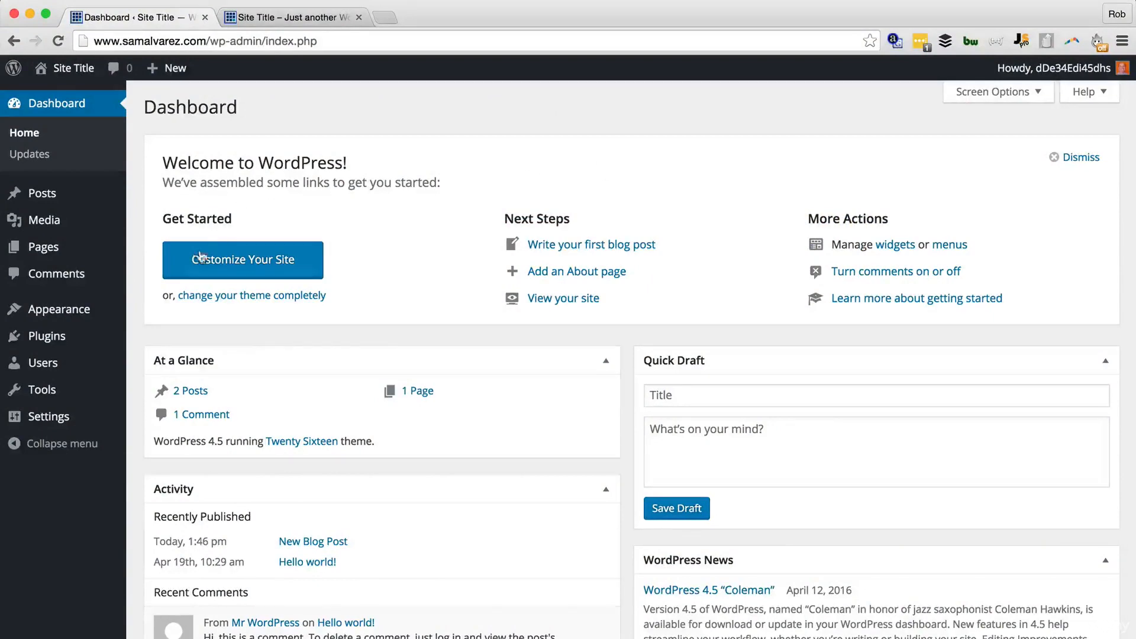
Step: Activate Twenty Fifteen from the installed themes list under Appearance > Themes
{"action": "mouse_move", "coordinate": [86, 315]}
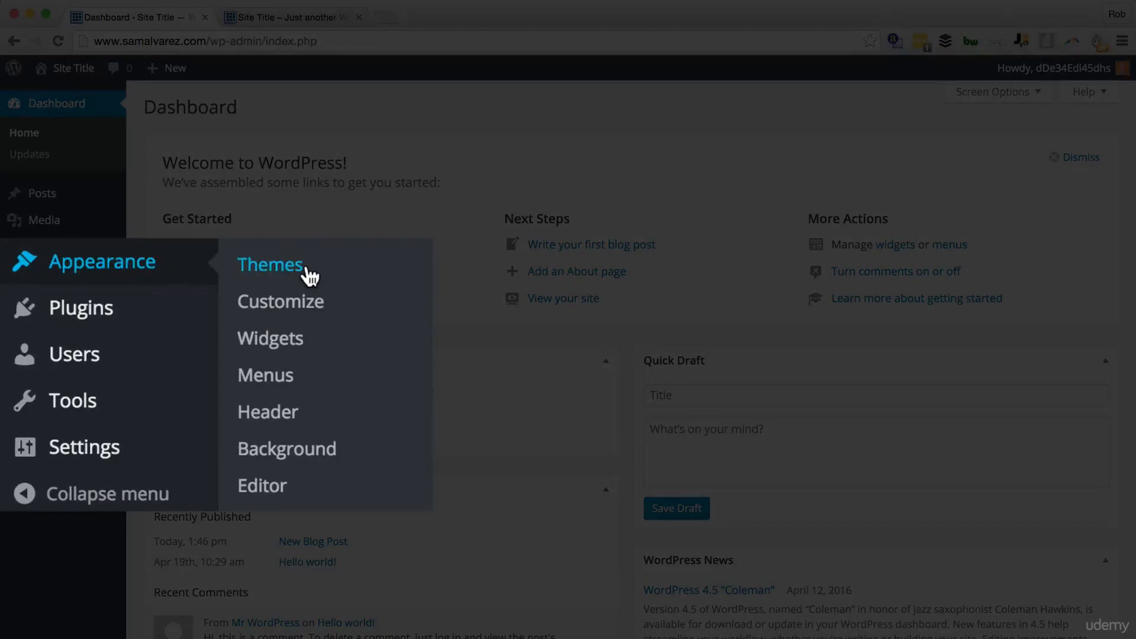
{"action": "left_click", "coordinate": [177, 316]}
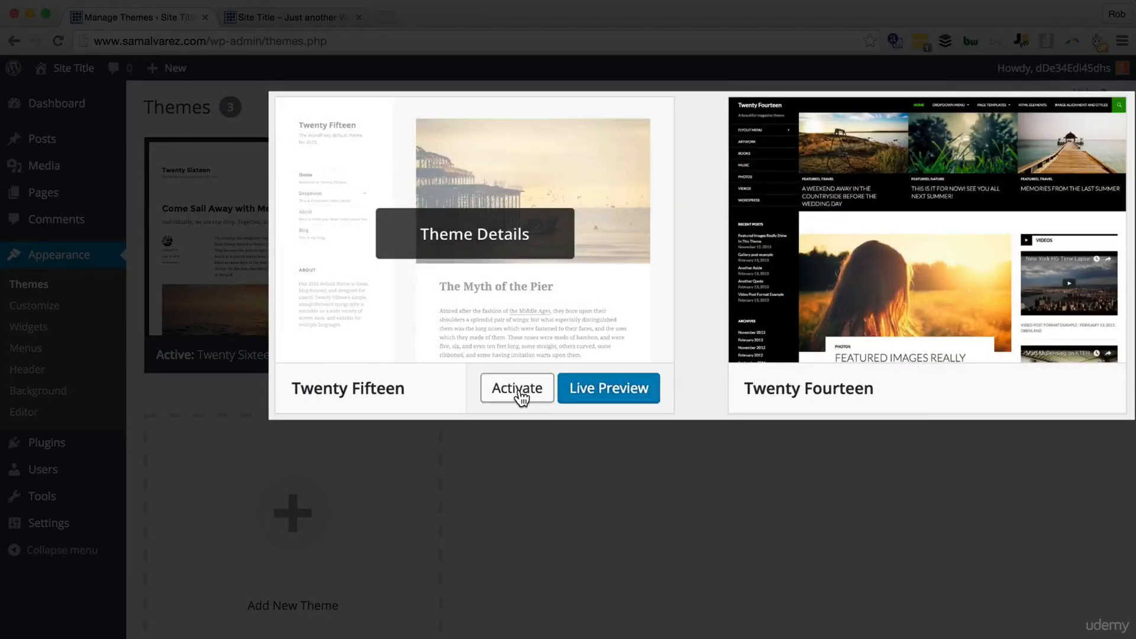
{"action": "left_click", "coordinate": [518, 392]}
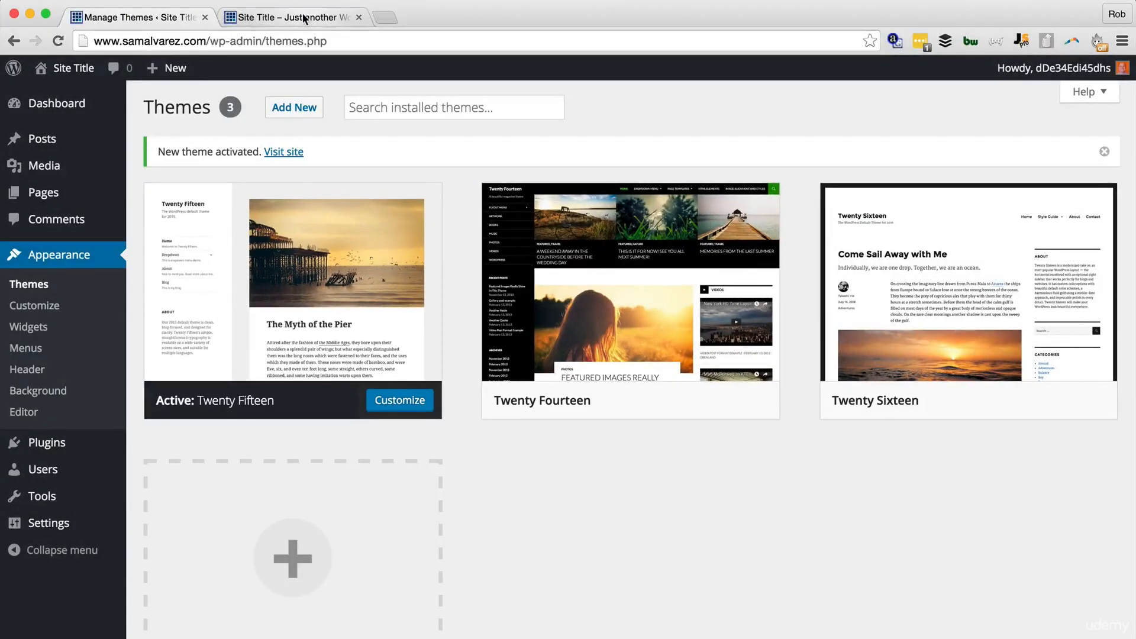
Step: Reload the live site to view Twenty Fifteen, then reactivate Twenty Sixteen
{"action": "left_click", "coordinate": [303, 18]}
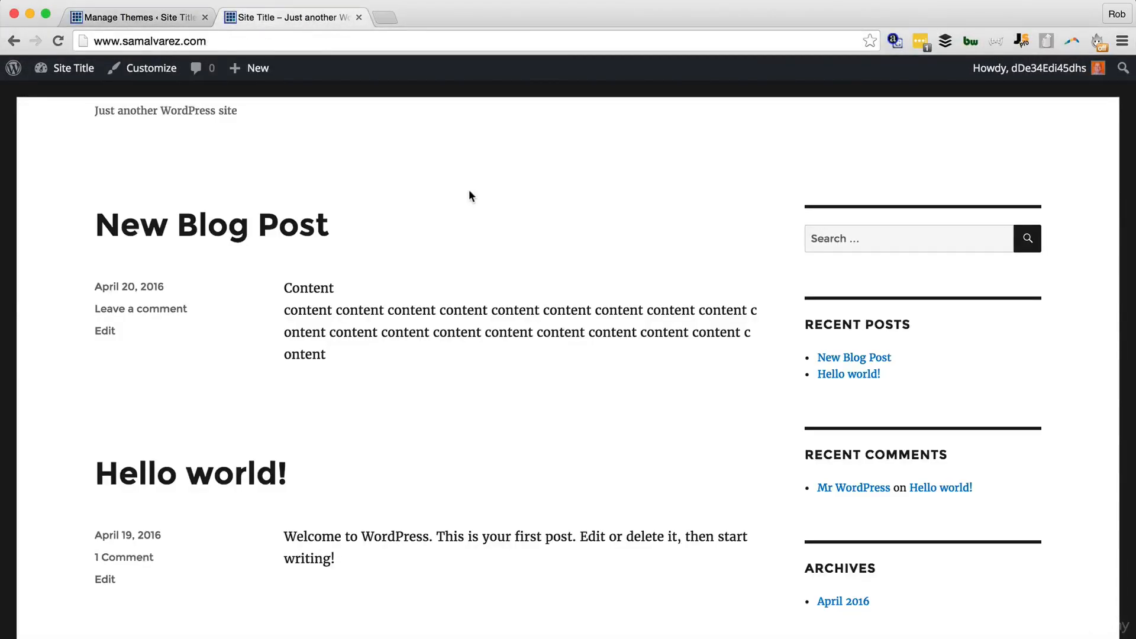
{"action": "key", "text": "super+r"}
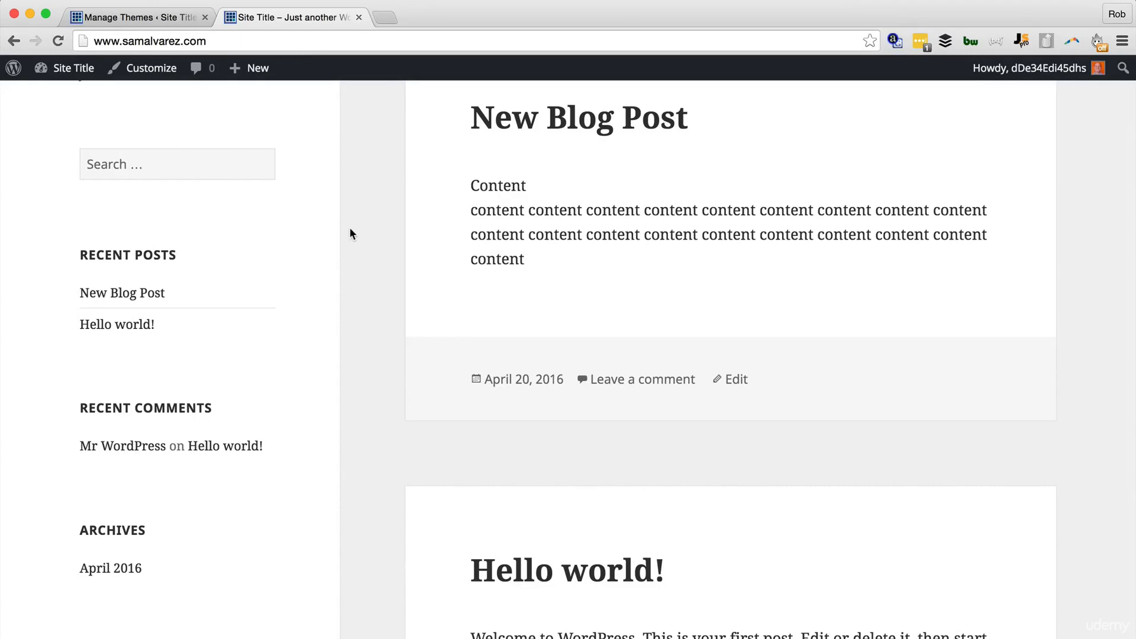
{"action": "scroll", "coordinate": [350, 240], "scroll_direction": "up", "scroll_amount": 3}
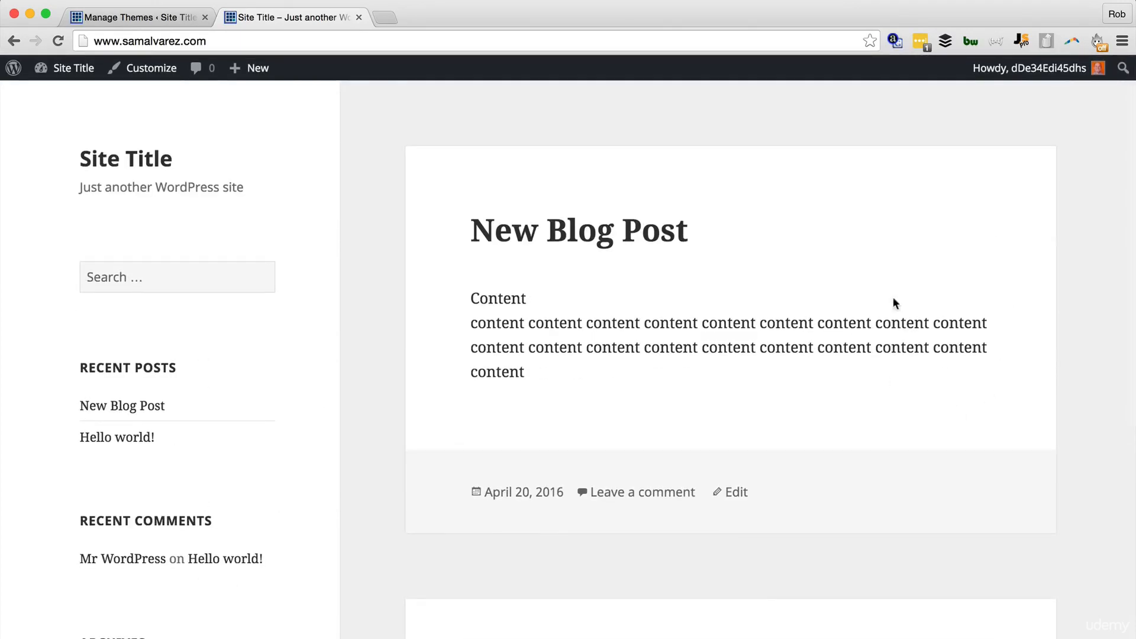
{"action": "left_click", "coordinate": [185, 21]}
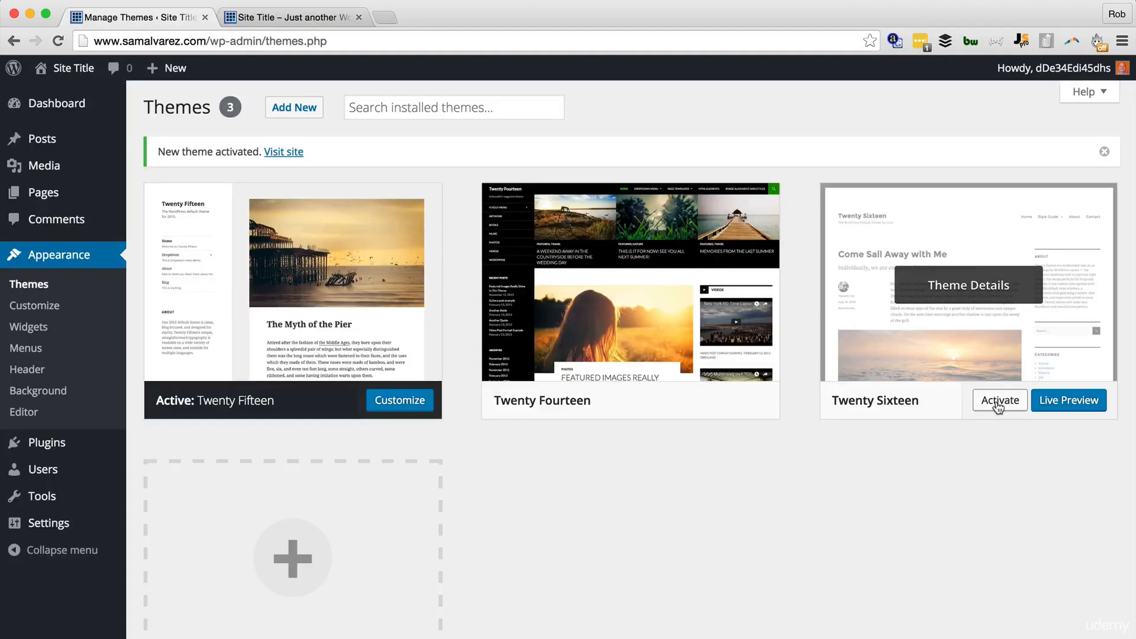
{"action": "left_click", "coordinate": [945, 468]}
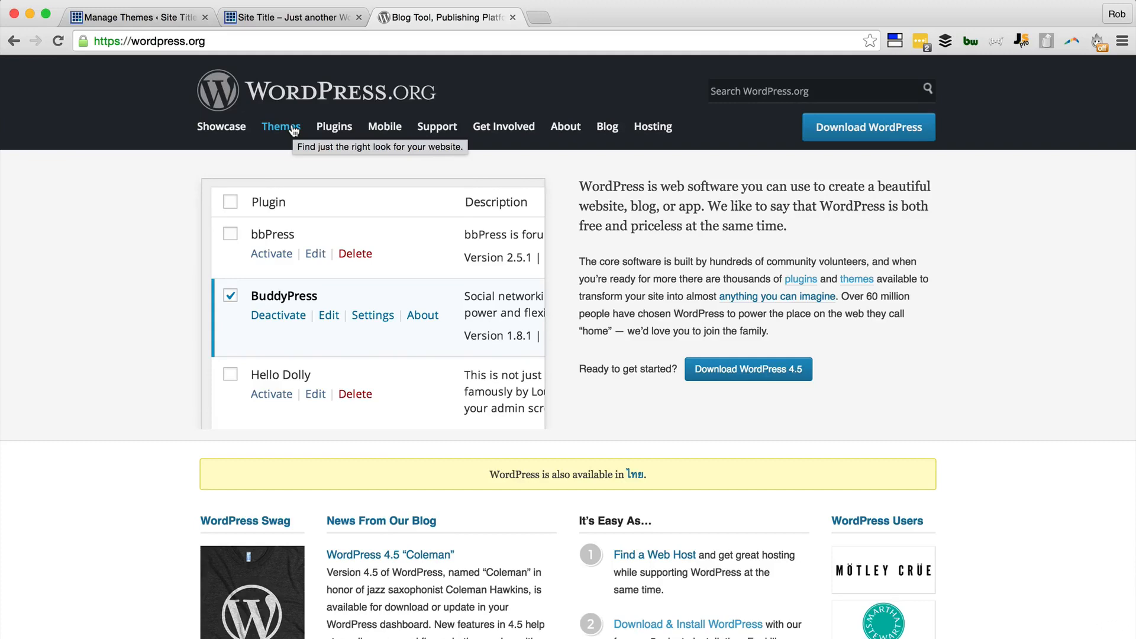
Step: Look through wordpress.org/themes, show and hide the Feature Filter, then return to the admin Themes tab
{"action": "left_click", "coordinate": [294, 129]}
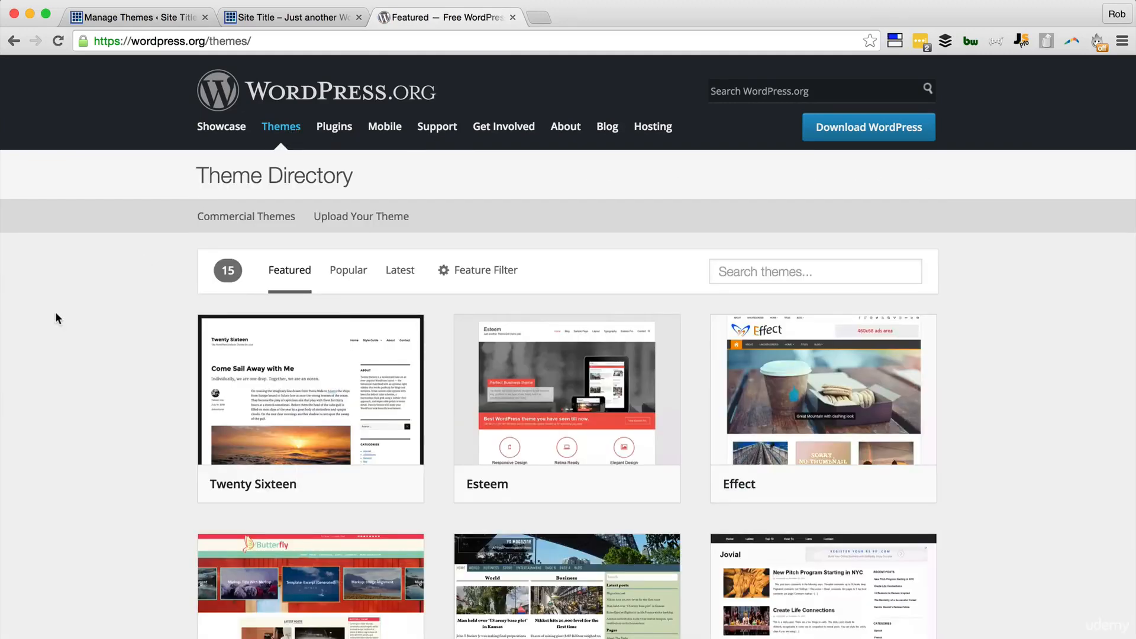
{"action": "scroll", "coordinate": [140, 413], "scroll_direction": "down", "scroll_amount": 1}
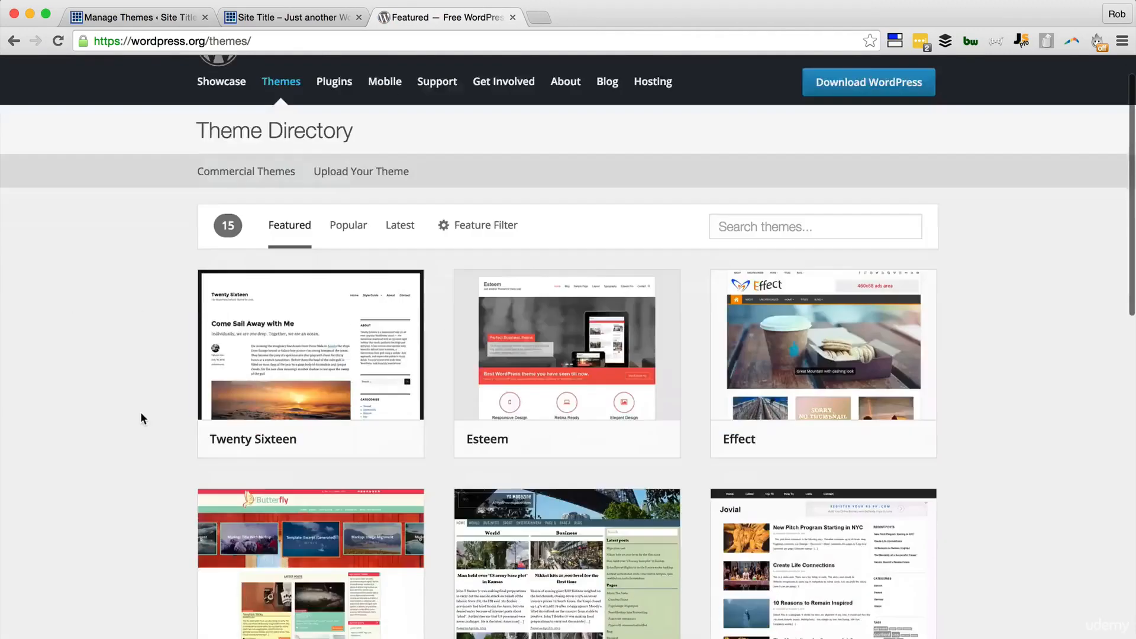
{"action": "scroll", "coordinate": [140, 412], "scroll_direction": "down", "scroll_amount": 7}
{"action": "scroll", "coordinate": [140, 412], "scroll_direction": "up", "scroll_amount": 7}
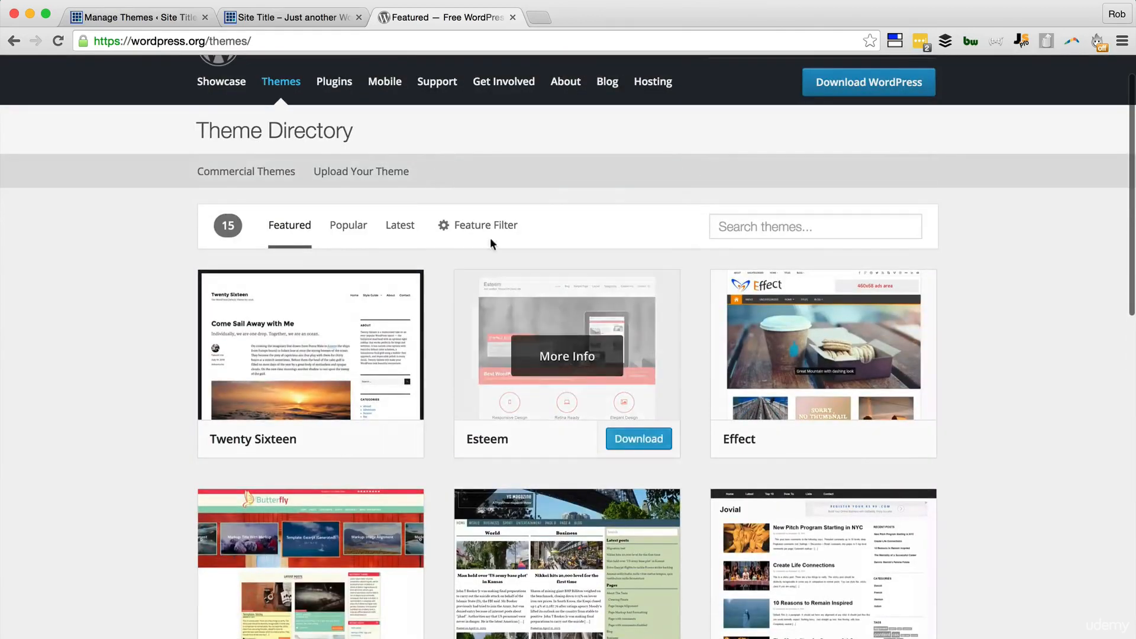
{"action": "left_click", "coordinate": [490, 232]}
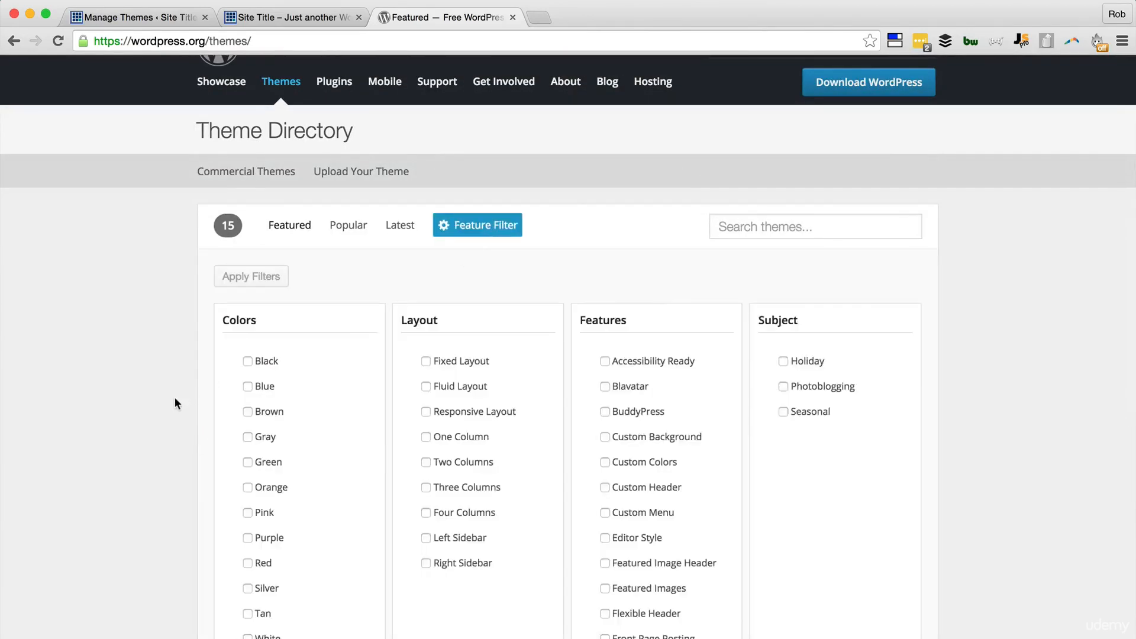
{"action": "scroll", "coordinate": [175, 399], "scroll_direction": "down", "scroll_amount": 3}
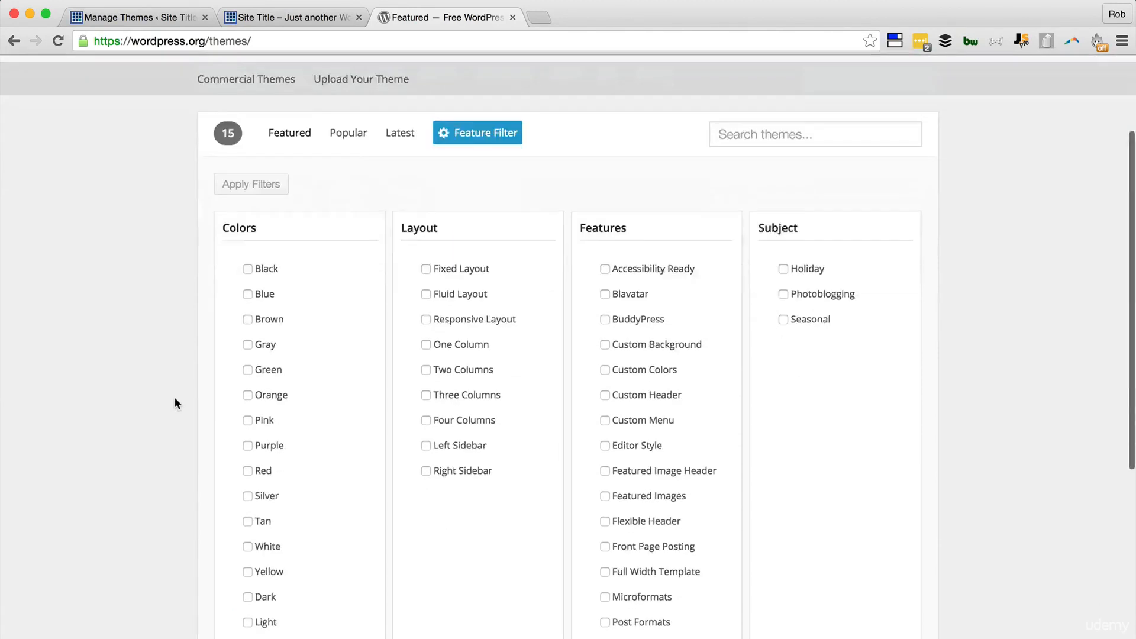
{"action": "scroll", "coordinate": [175, 398], "scroll_direction": "up", "scroll_amount": 4}
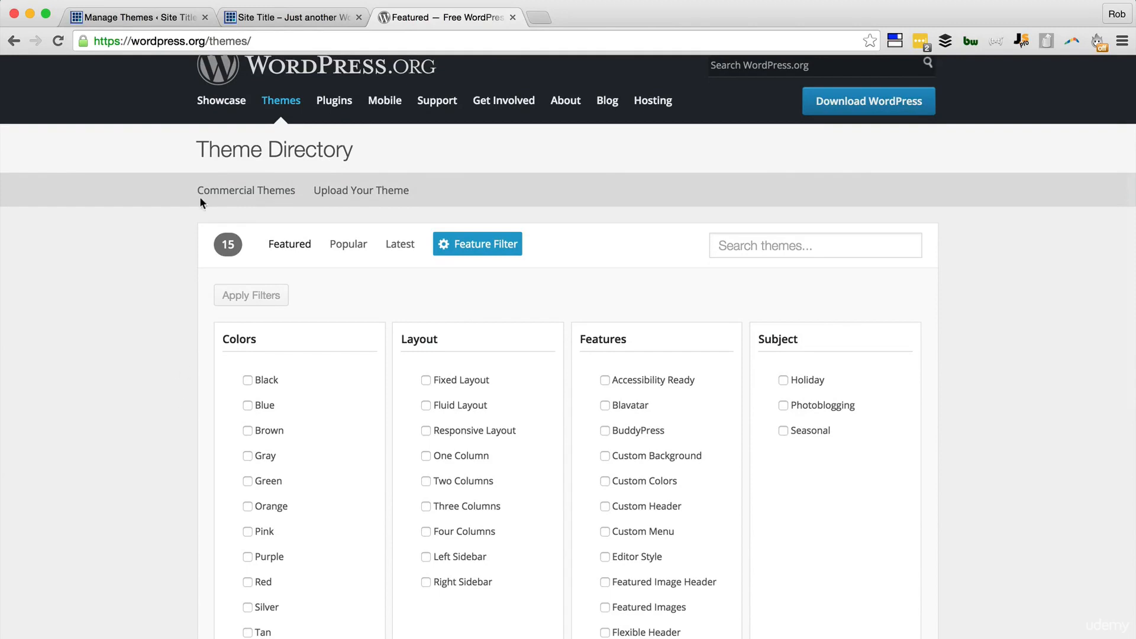
{"action": "left_click", "coordinate": [258, 149]}
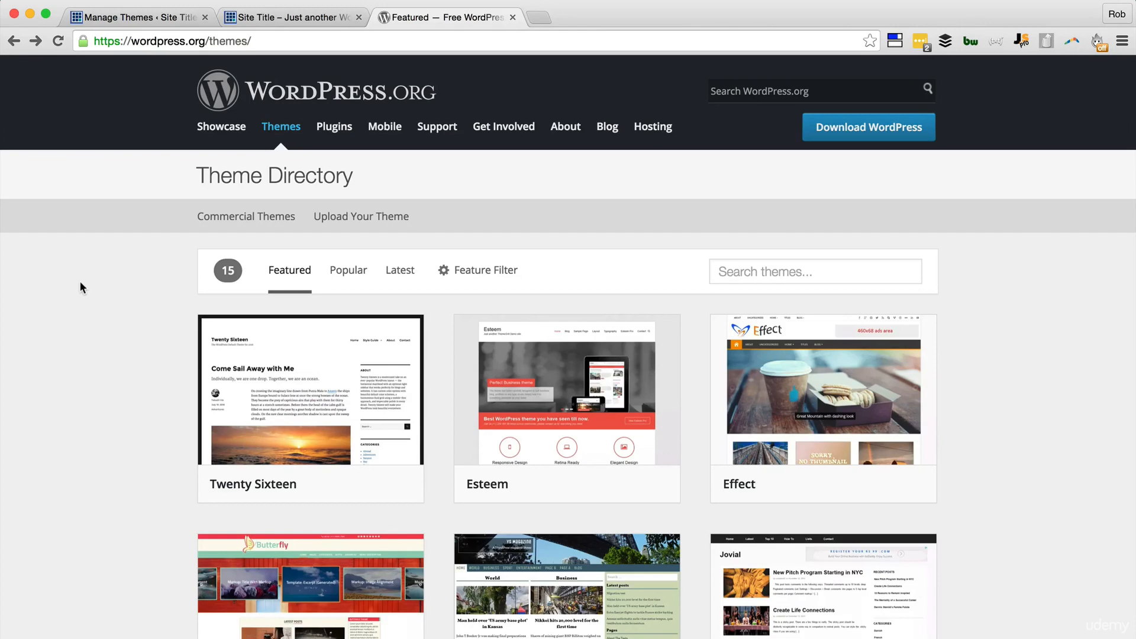
{"action": "key", "text": "super+1"}
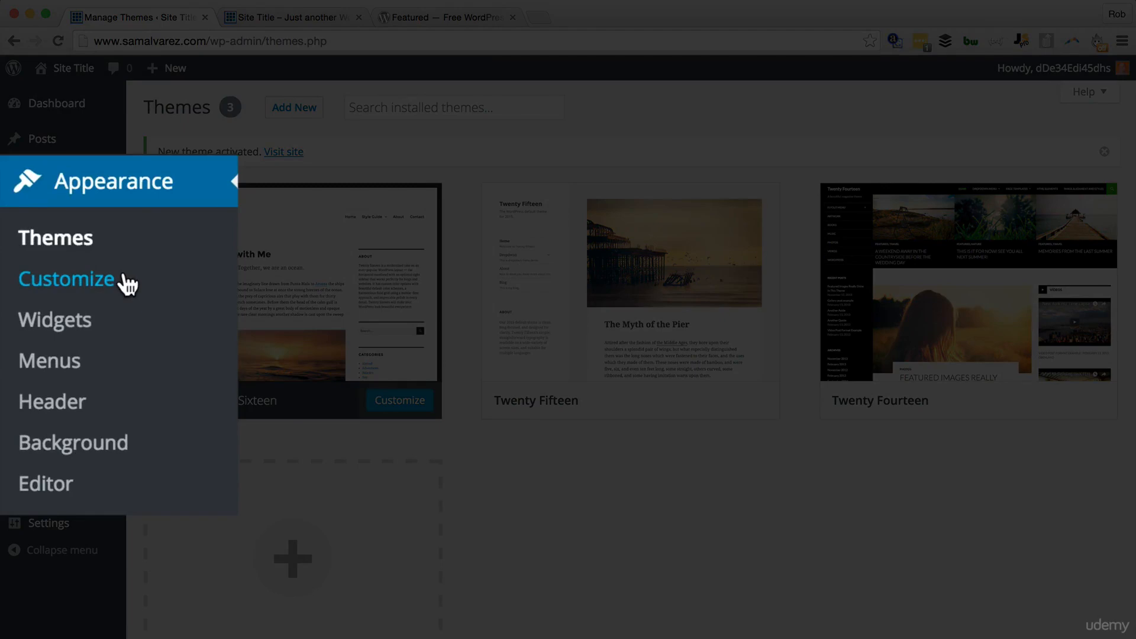
Step: Go to Appearance > Customize and enter the Site Identity section
{"action": "left_click", "coordinate": [126, 284]}
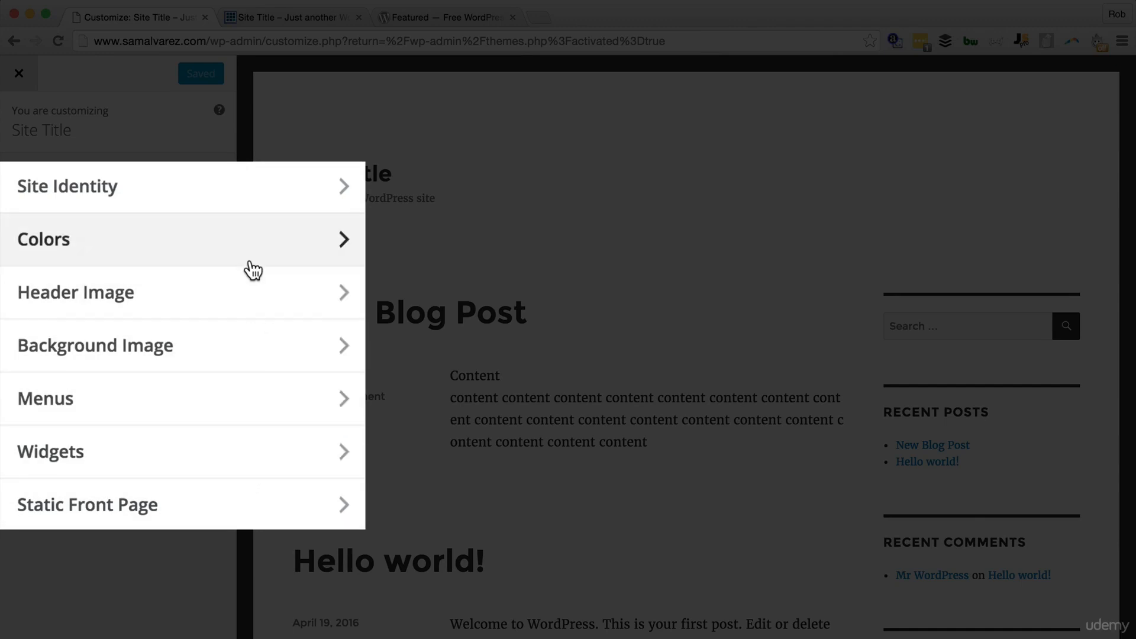
{"action": "left_click", "coordinate": [245, 207]}
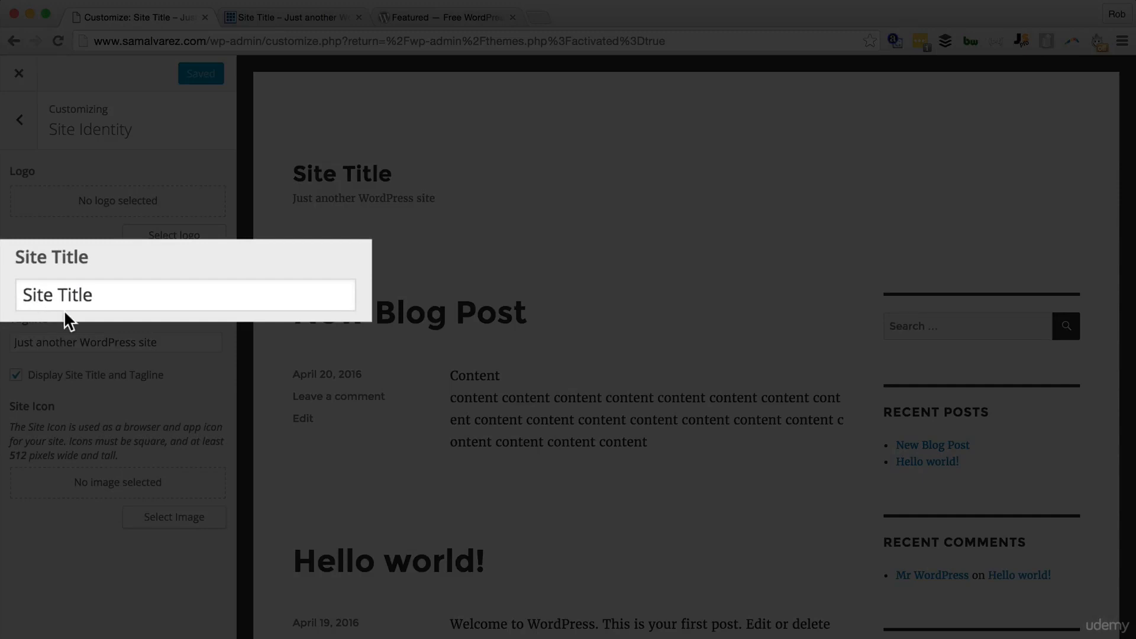
Step: Replace the Site Title with the owner's full name, leaving the tagline unchanged
{"action": "left_click", "coordinate": [105, 300]}
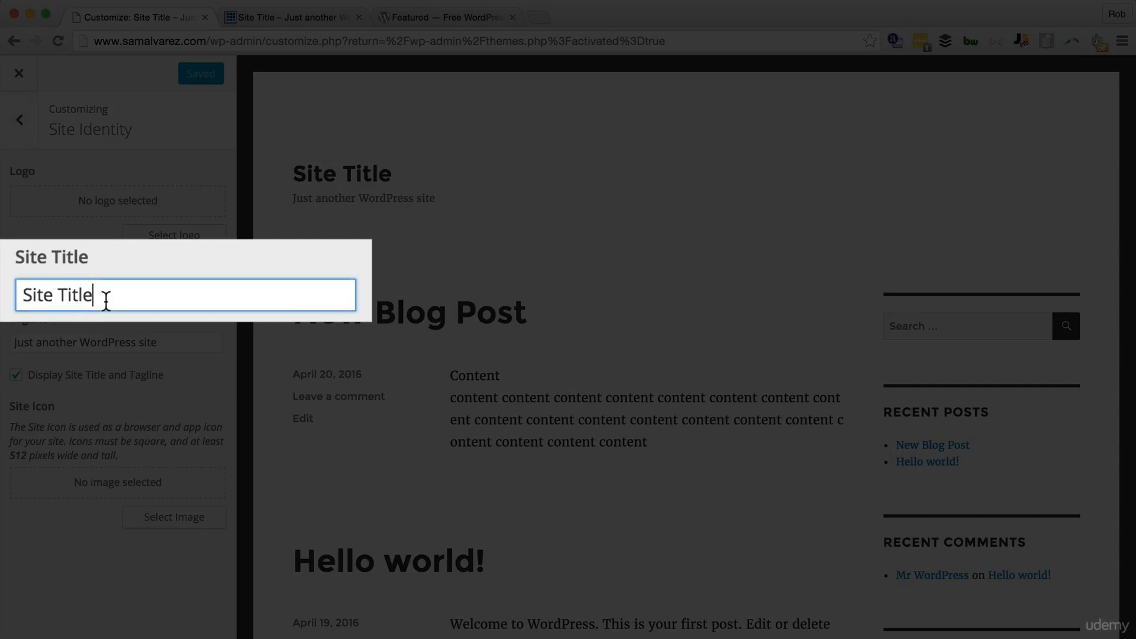
{"action": "key", "text": "super+a"}
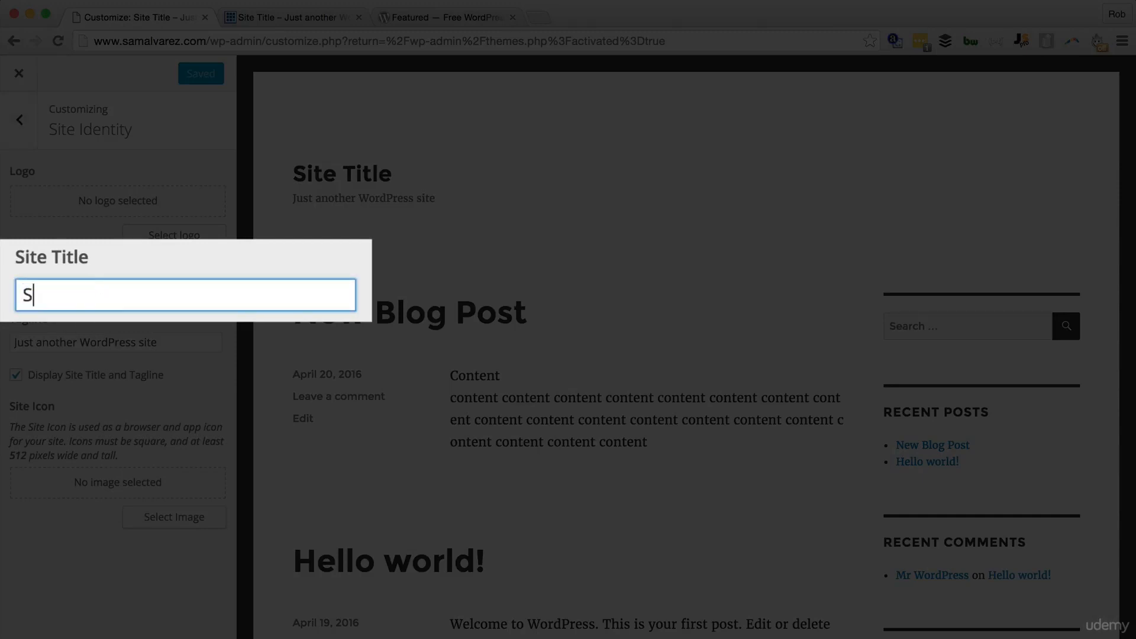
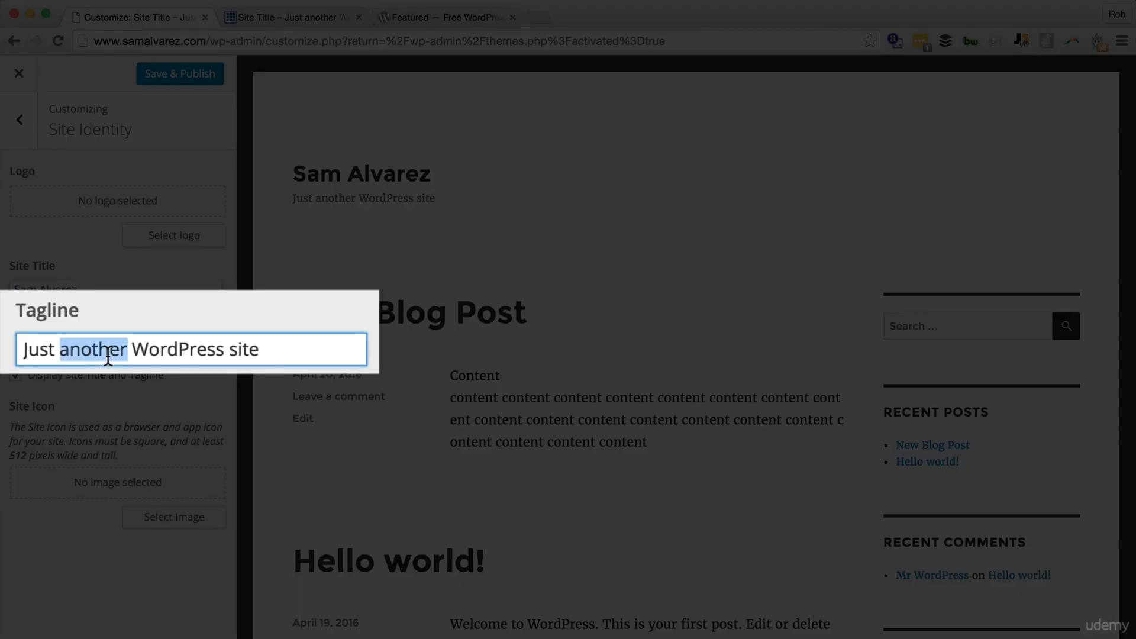
{"action": "triple_click", "coordinate": [56, 343]}
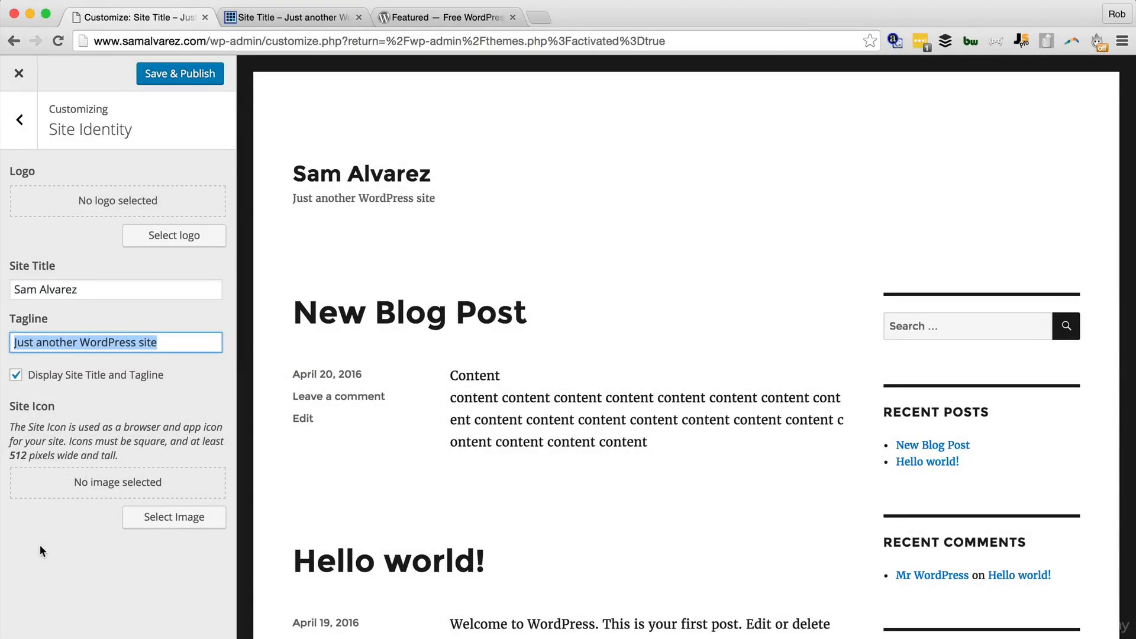
{"action": "left_click", "coordinate": [40, 545]}
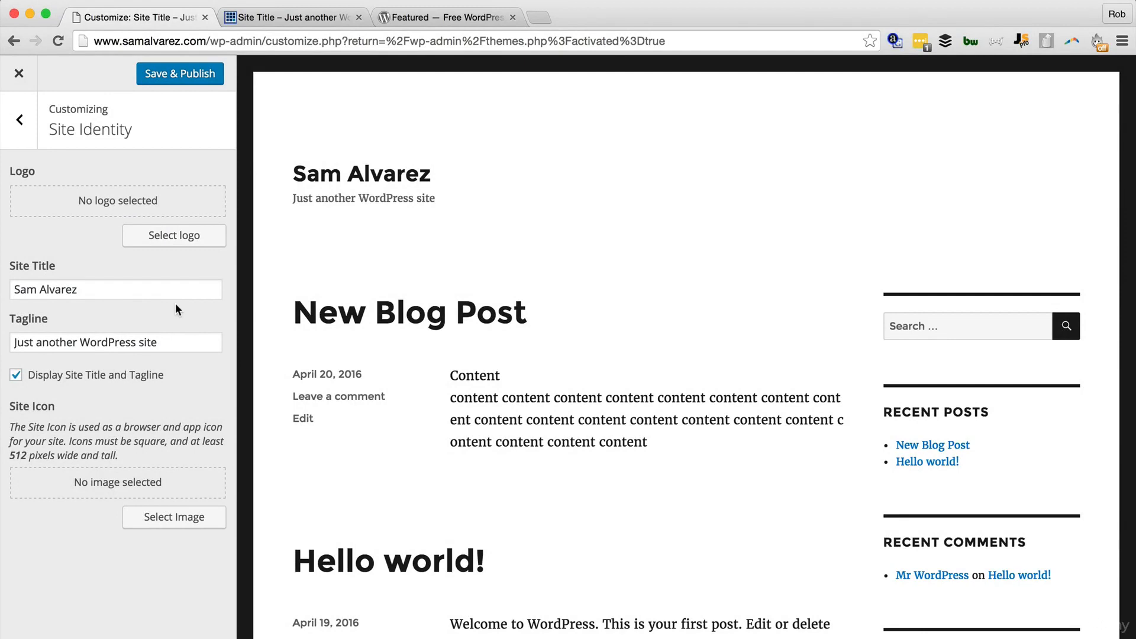
Step: Save & Publish the new site title, then exit the Customizer to the Themes page
{"action": "left_click", "coordinate": [293, 21]}
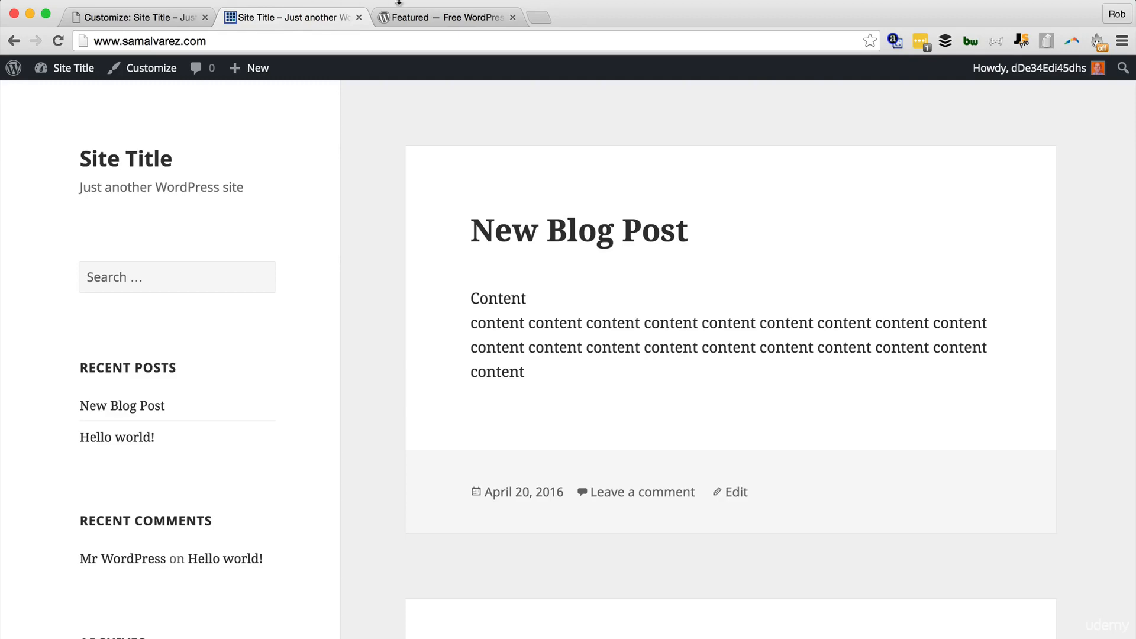
{"action": "left_click", "coordinate": [403, 9]}
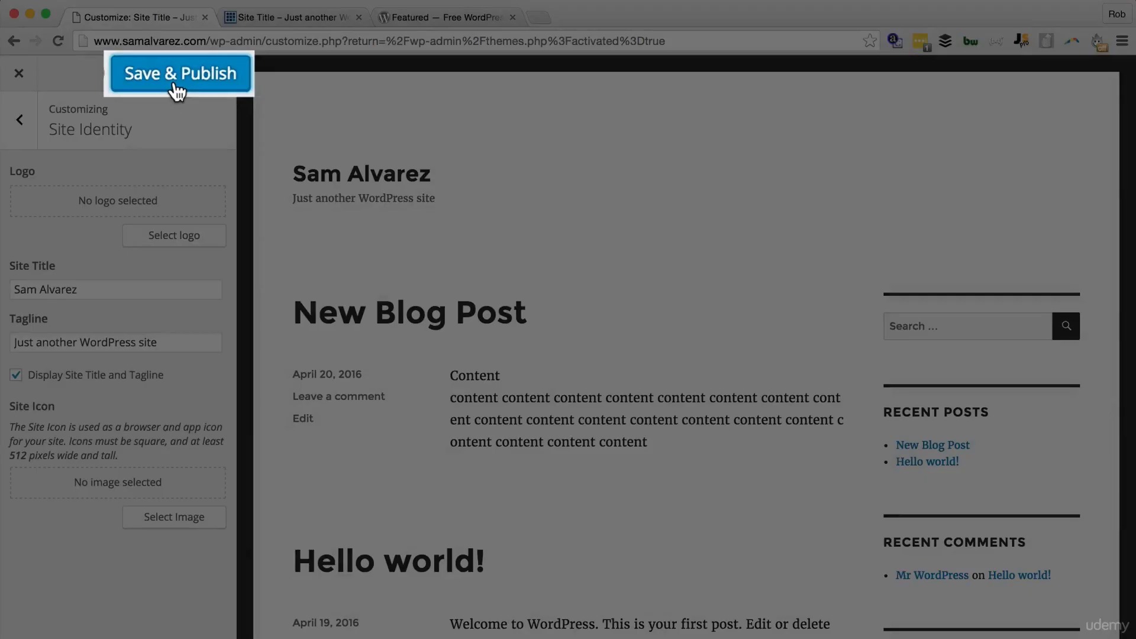
{"action": "left_click", "coordinate": [199, 74]}
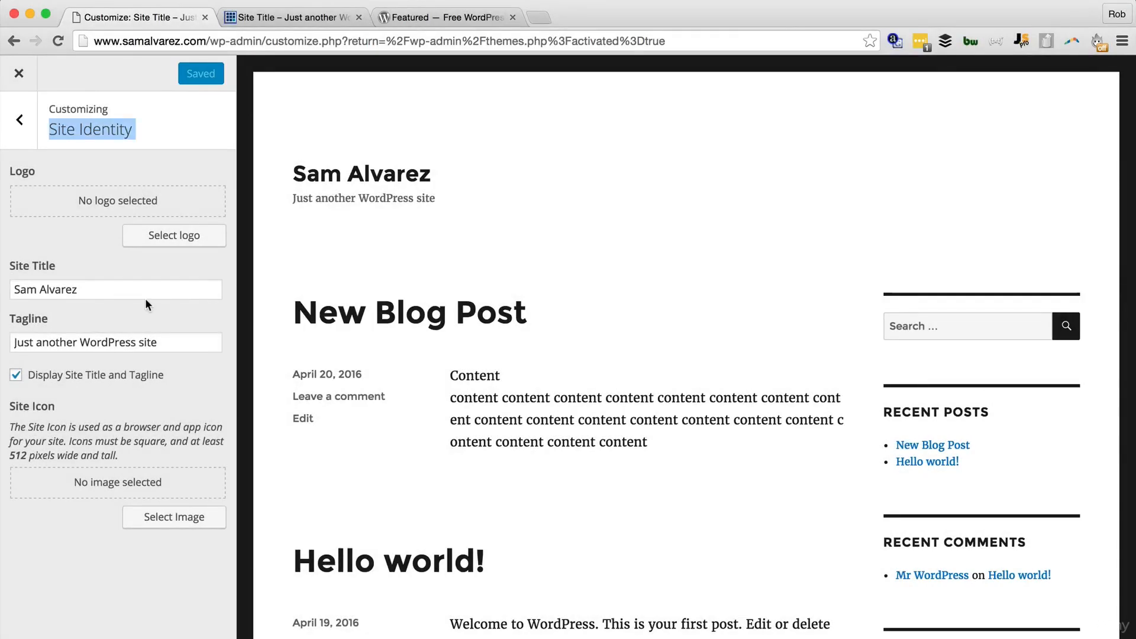
{"action": "left_click", "coordinate": [22, 122]}
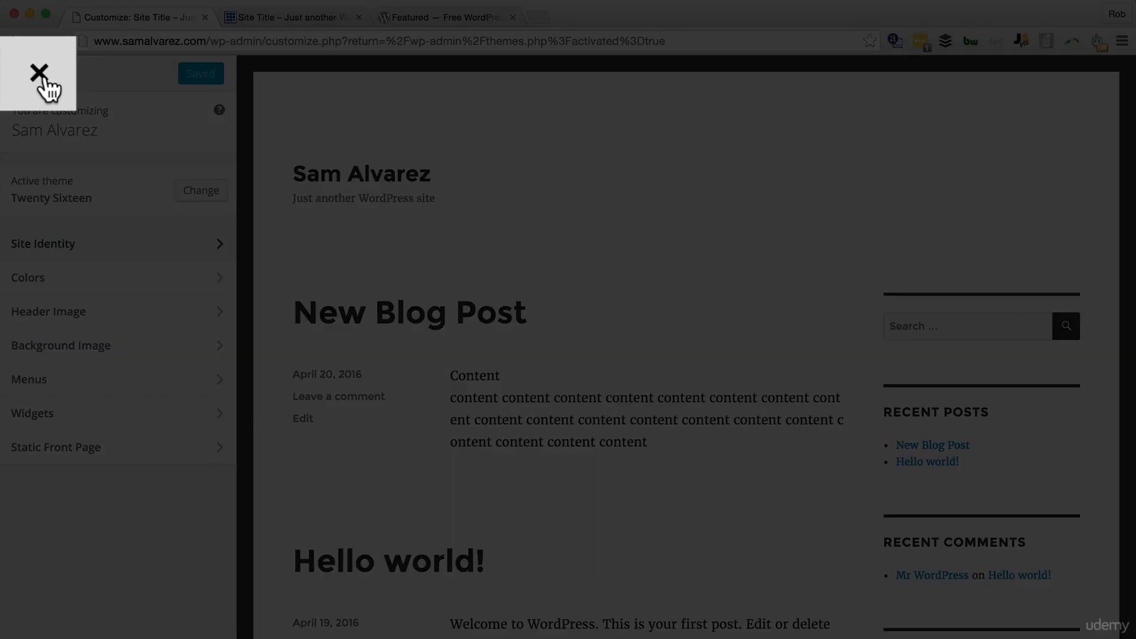
{"action": "left_click", "coordinate": [19, 75]}
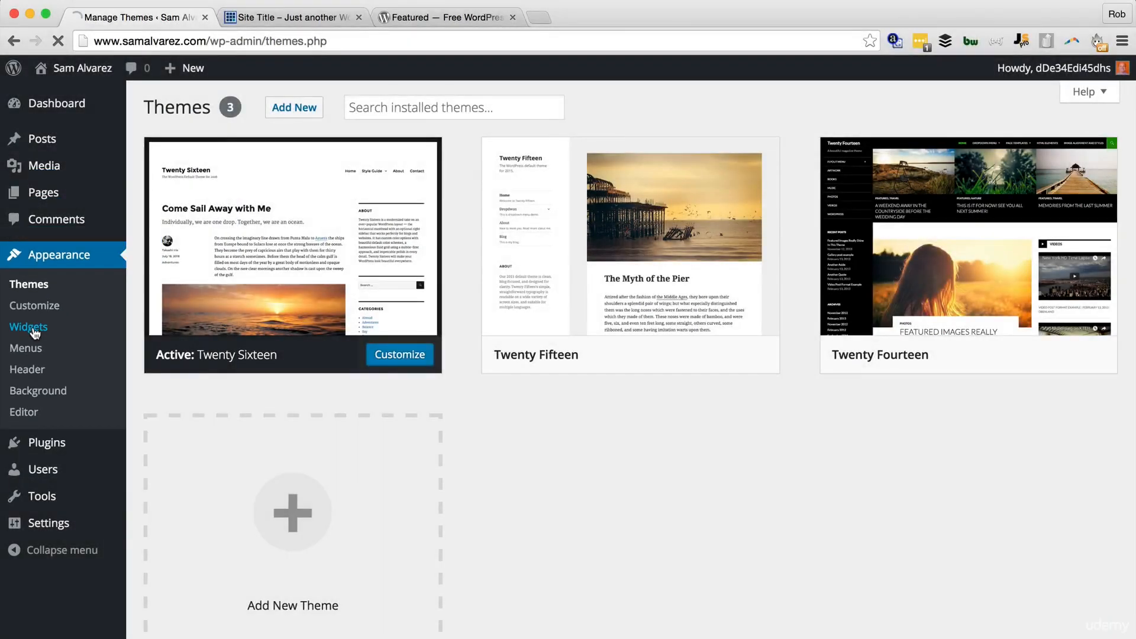
Step: Go to Appearance > Widgets
{"action": "left_click", "coordinate": [33, 328]}
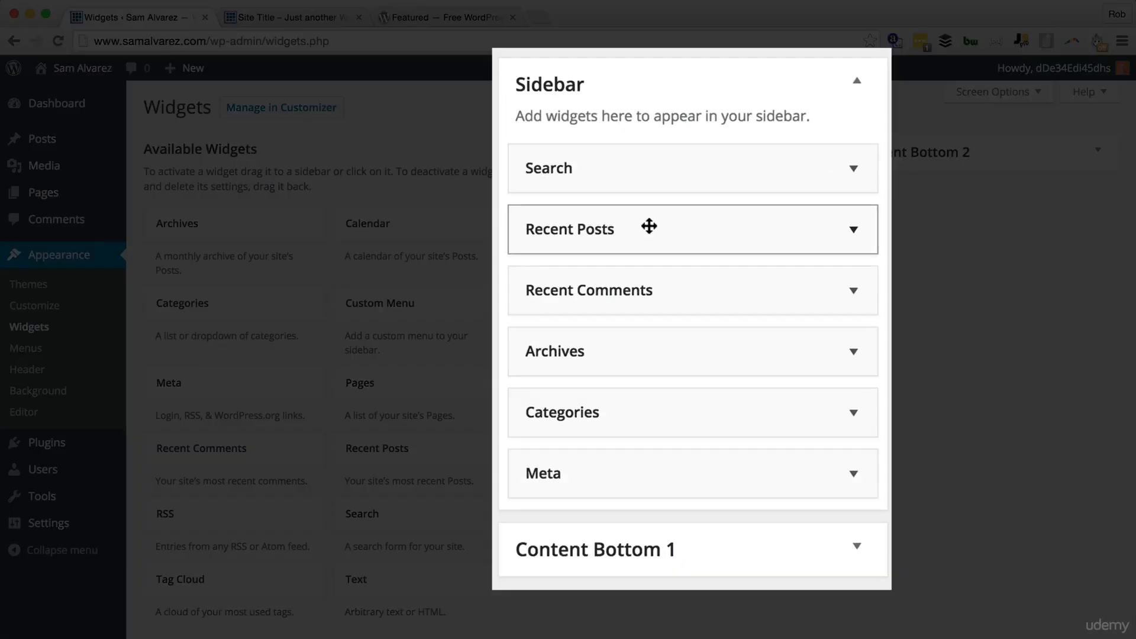
Step: Drag Recent Posts to the sidebar's bottom, delete the Meta widget, and switch to the live-site tab
{"action": "left_click_drag", "start_coordinate": [661, 252], "coordinate": [686, 498]}
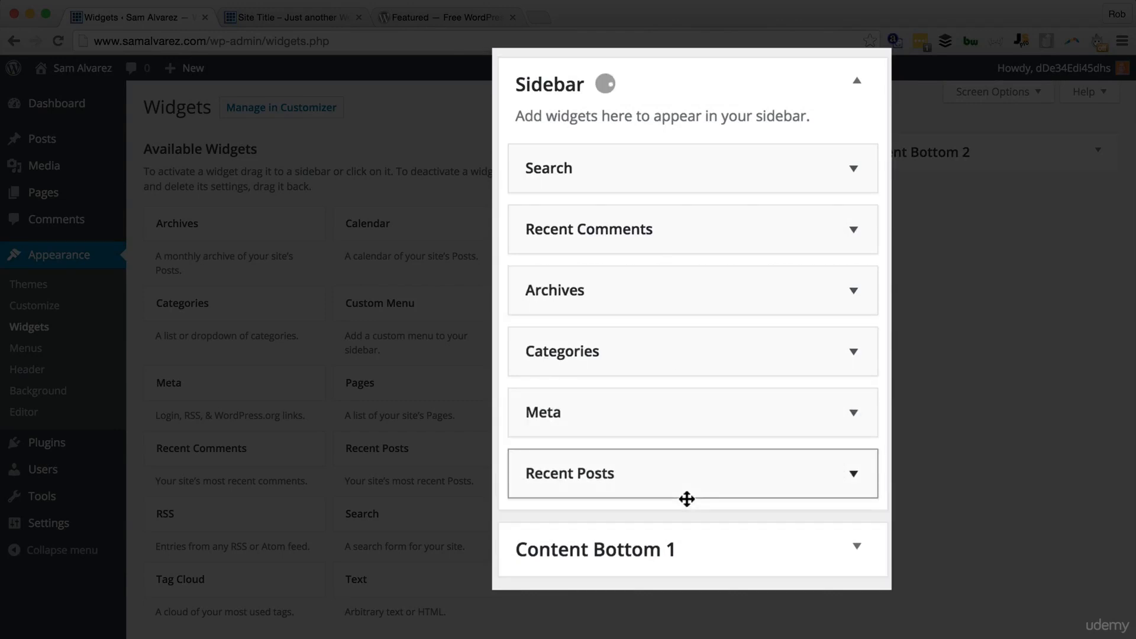
{"action": "left_click", "coordinate": [853, 414]}
{"action": "left_click", "coordinate": [545, 531]}
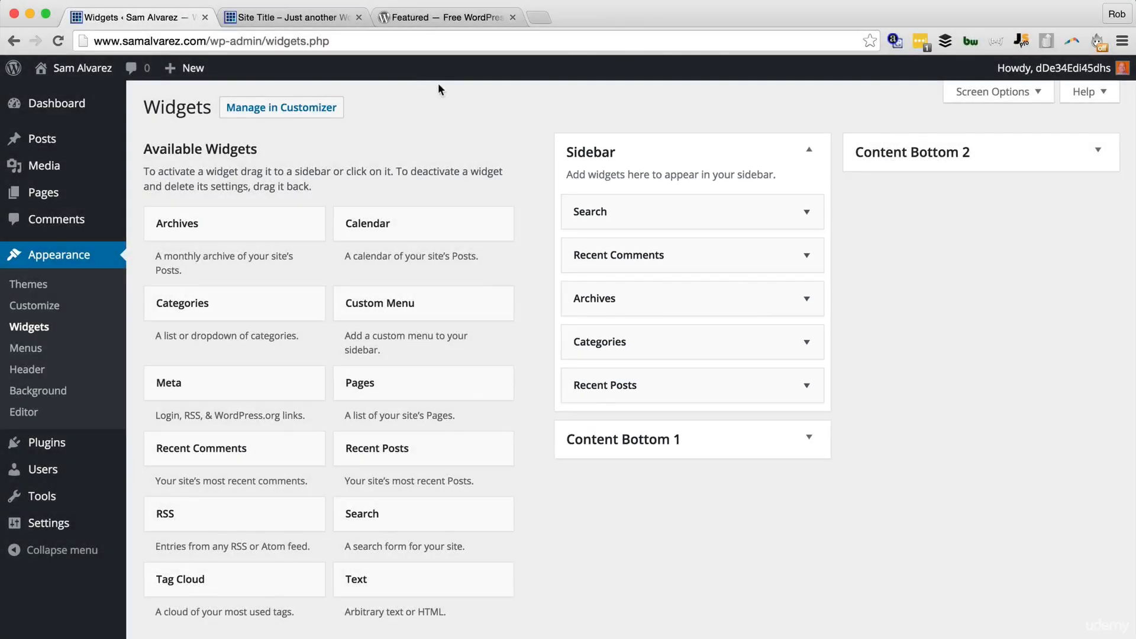
{"action": "left_click", "coordinate": [318, 18]}
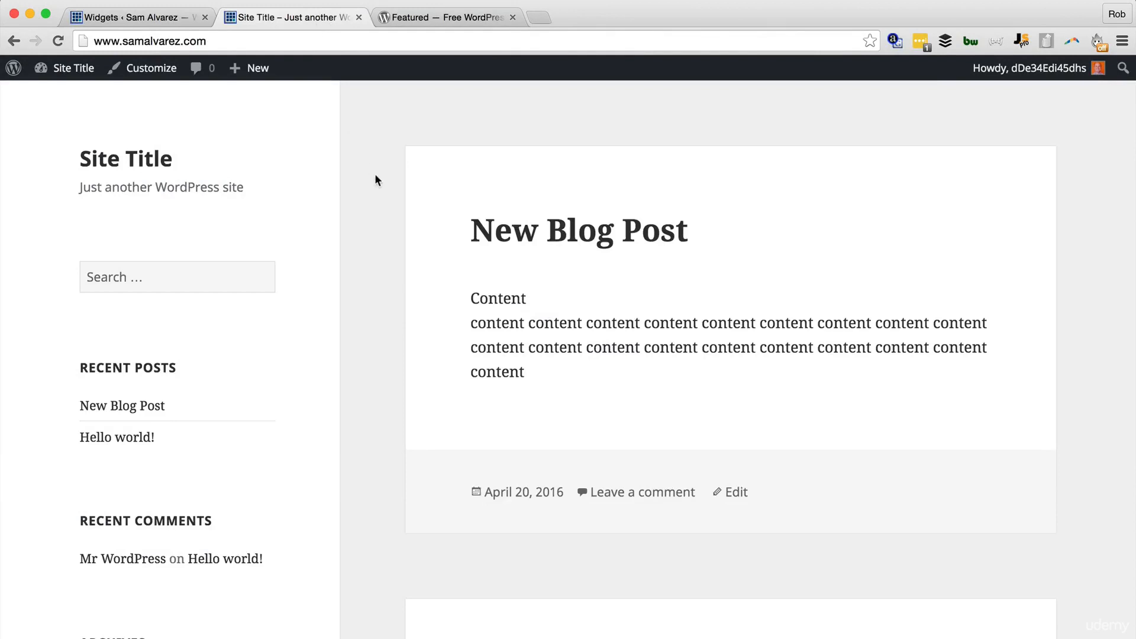
Step: Reload the front page to check Recent Posts is last, then return to the Widgets tab
{"action": "key", "text": "super+r"}
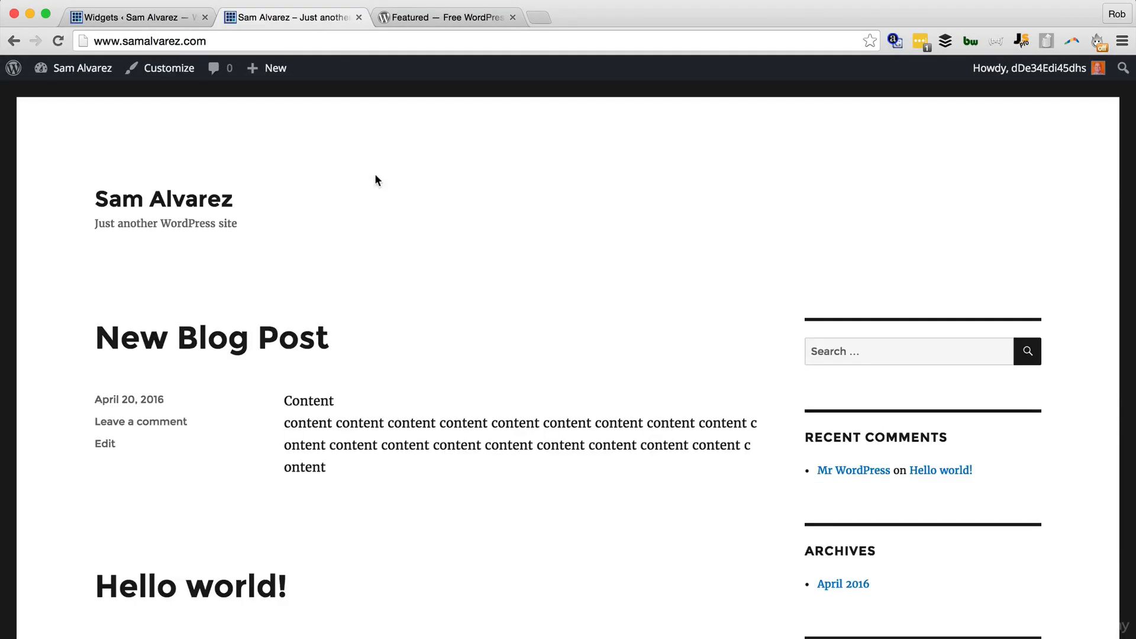
{"action": "scroll", "coordinate": [374, 177], "scroll_direction": "down", "scroll_amount": 5}
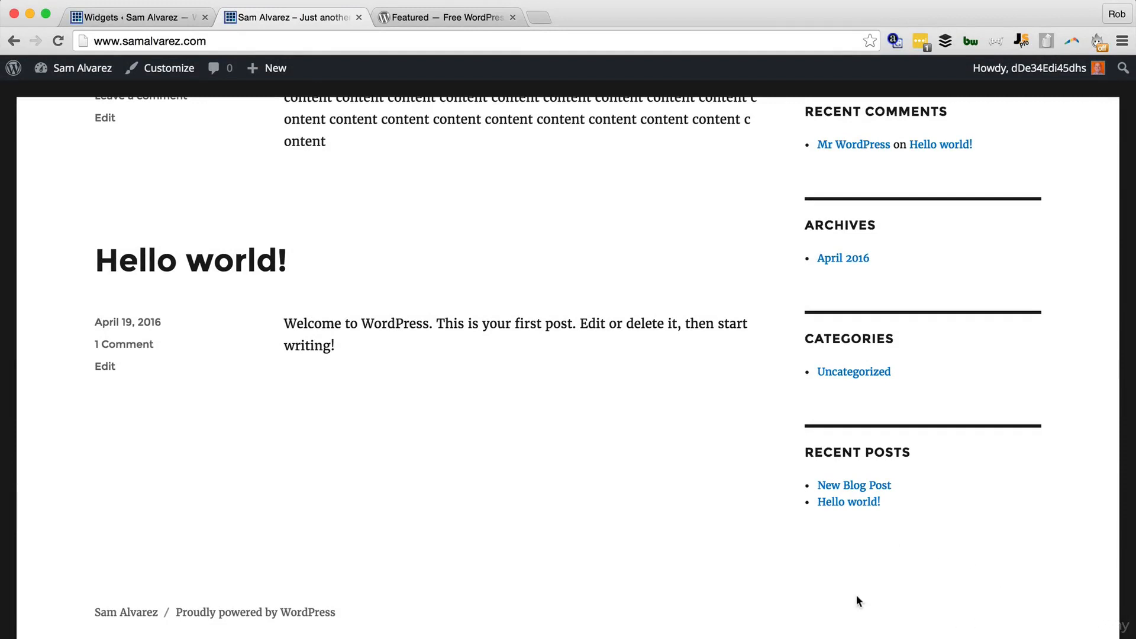
{"action": "scroll", "coordinate": [858, 571], "scroll_direction": "up", "scroll_amount": 5}
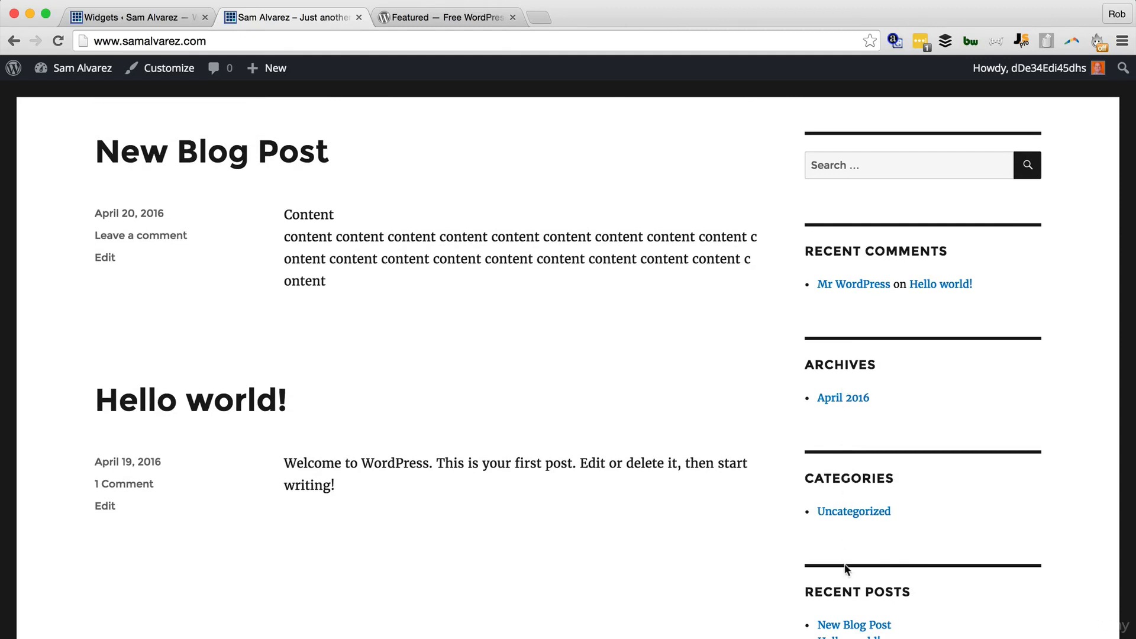
{"action": "left_click", "coordinate": [79, 19]}
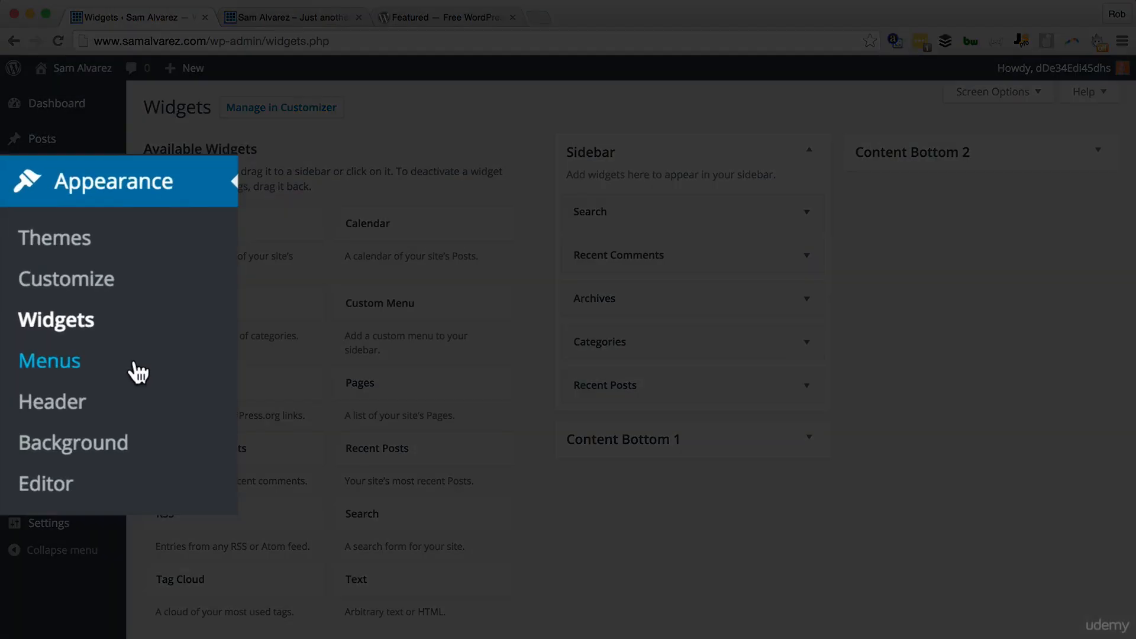
Step: Go to Appearance > Menus
{"action": "left_click", "coordinate": [68, 349]}
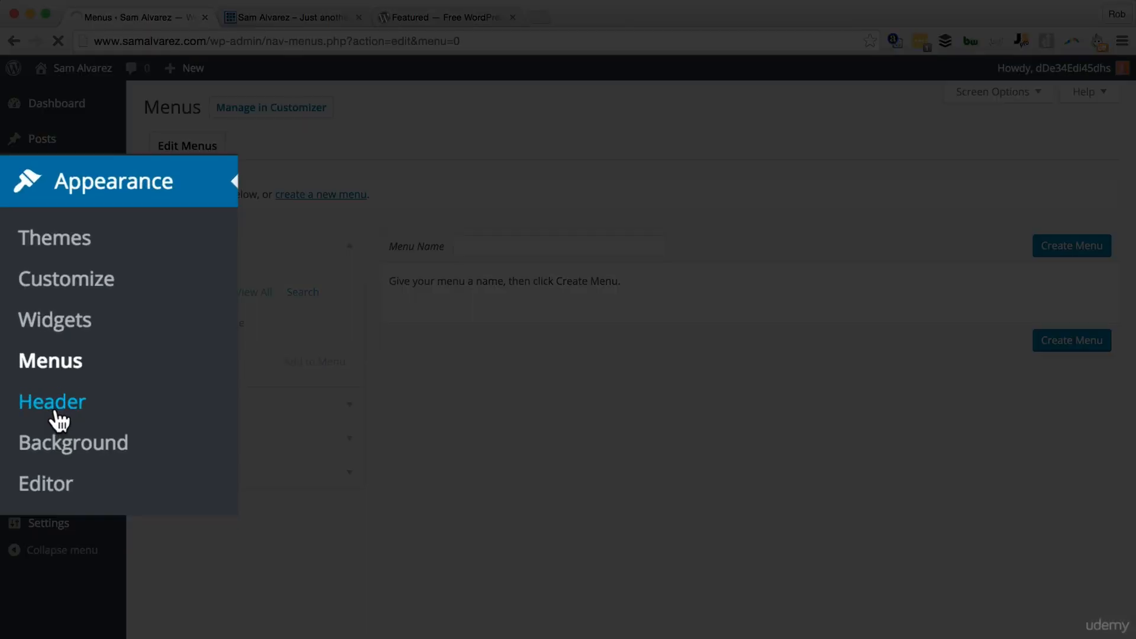
{"action": "left_click", "coordinate": [26, 368]}
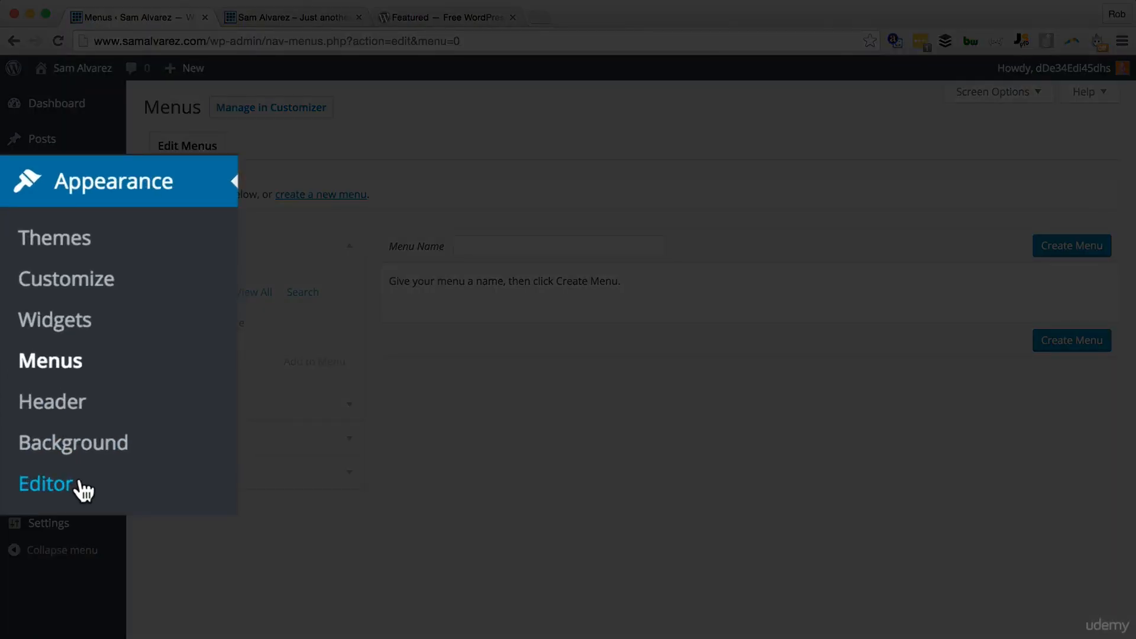
Step: Open the Twenty Sixteen style.css in the theme editor and scroll down through its CSS rules
{"action": "left_click", "coordinate": [83, 490]}
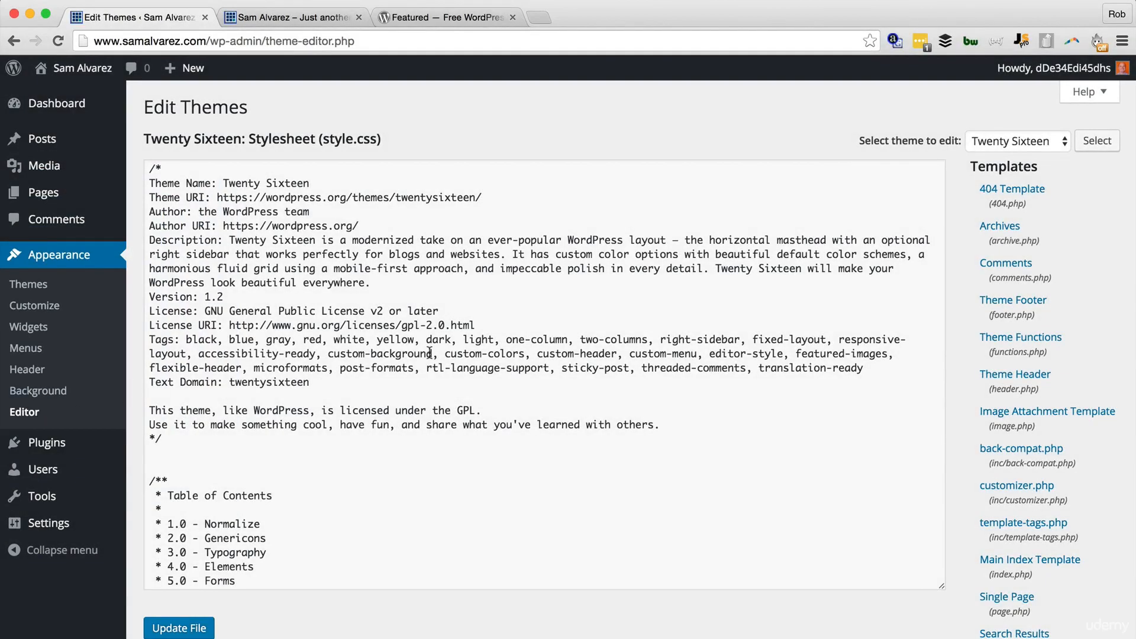
{"action": "scroll", "coordinate": [588, 300], "scroll_direction": "down", "scroll_amount": 15}
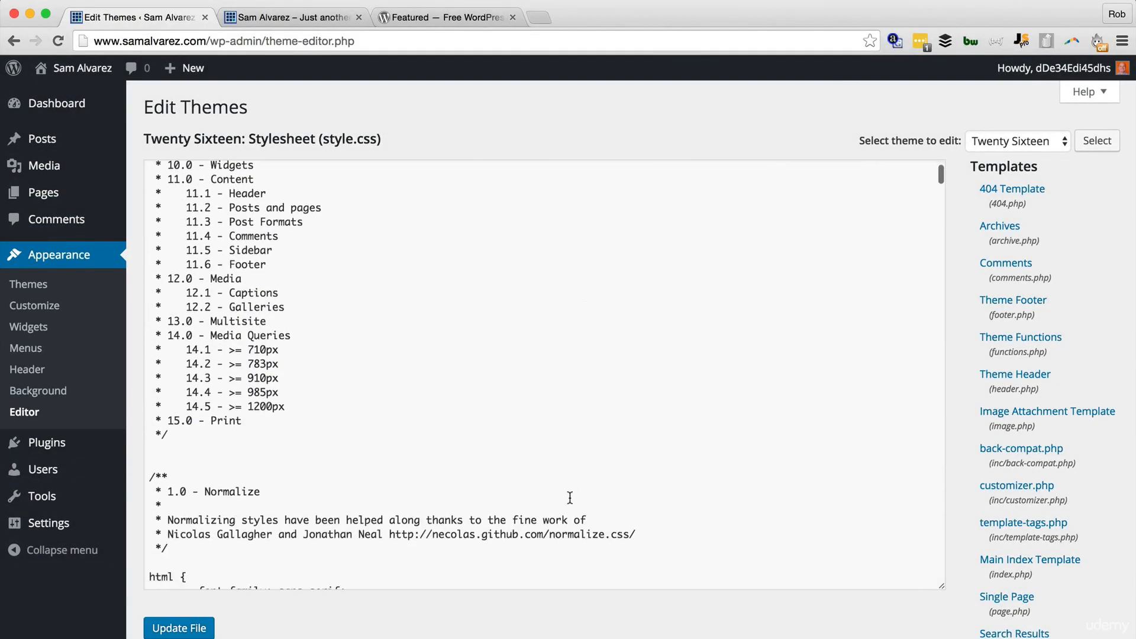
{"action": "scroll", "coordinate": [570, 498], "scroll_direction": "down", "scroll_amount": 20}
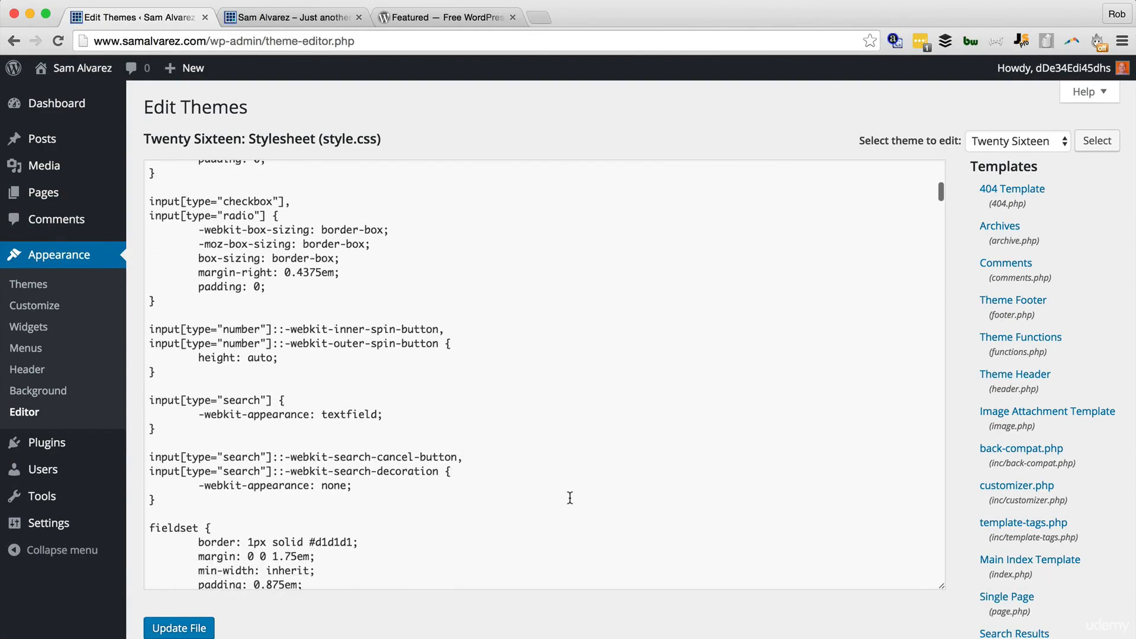
{"action": "scroll", "coordinate": [570, 498], "scroll_direction": "down", "scroll_amount": 20}
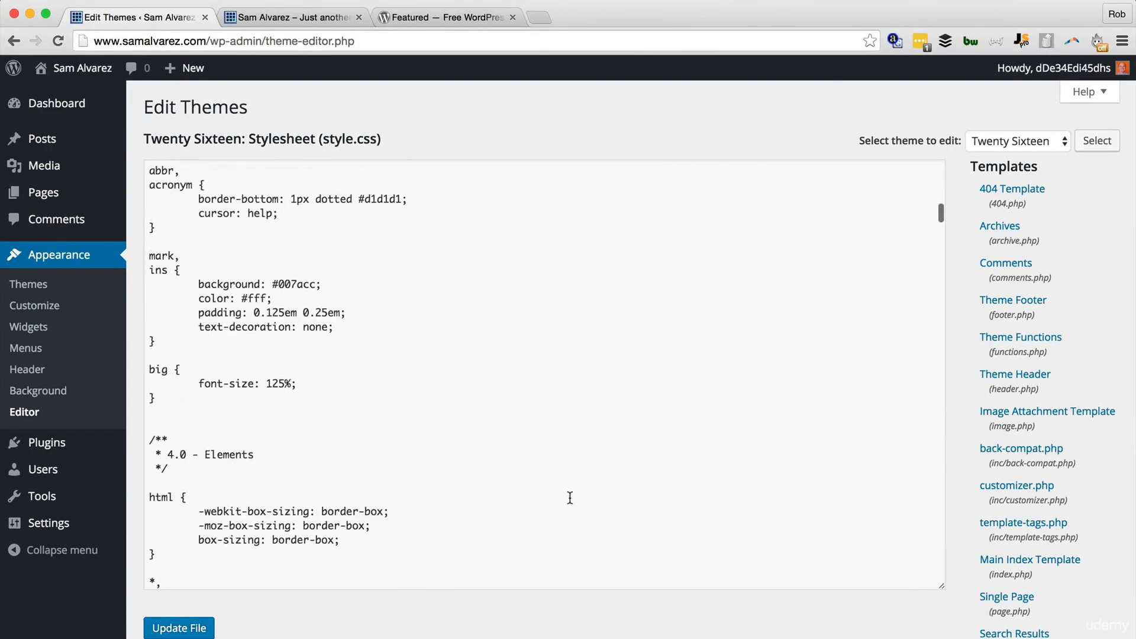
{"action": "scroll", "coordinate": [569, 497], "scroll_direction": "down", "scroll_amount": 12}
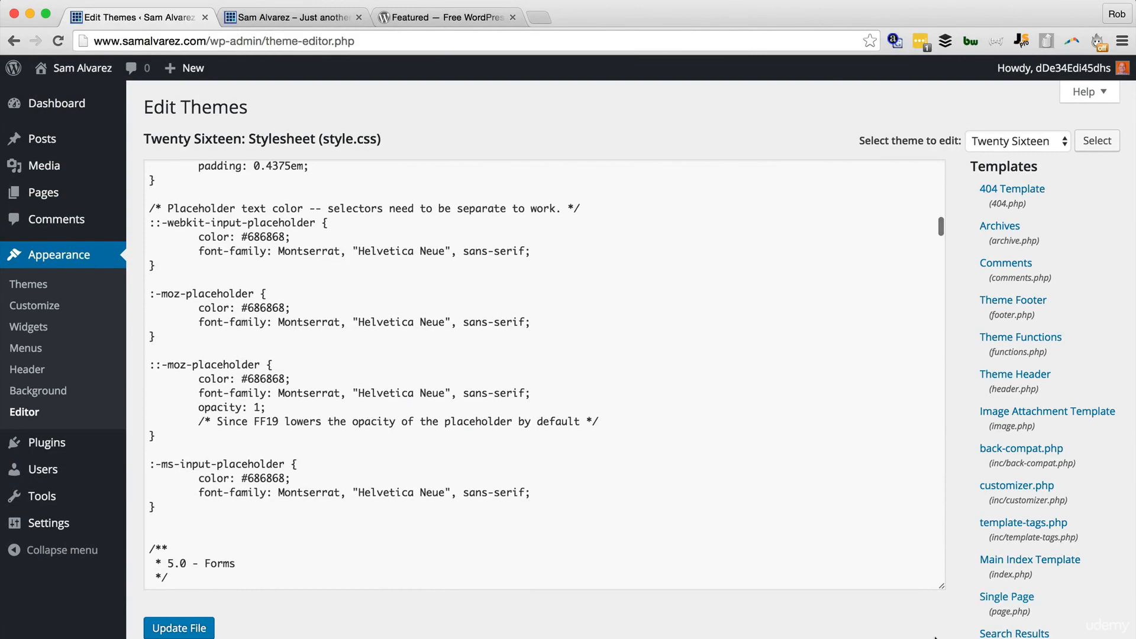
{"action": "scroll", "coordinate": [929, 637], "scroll_direction": "down", "scroll_amount": 8}
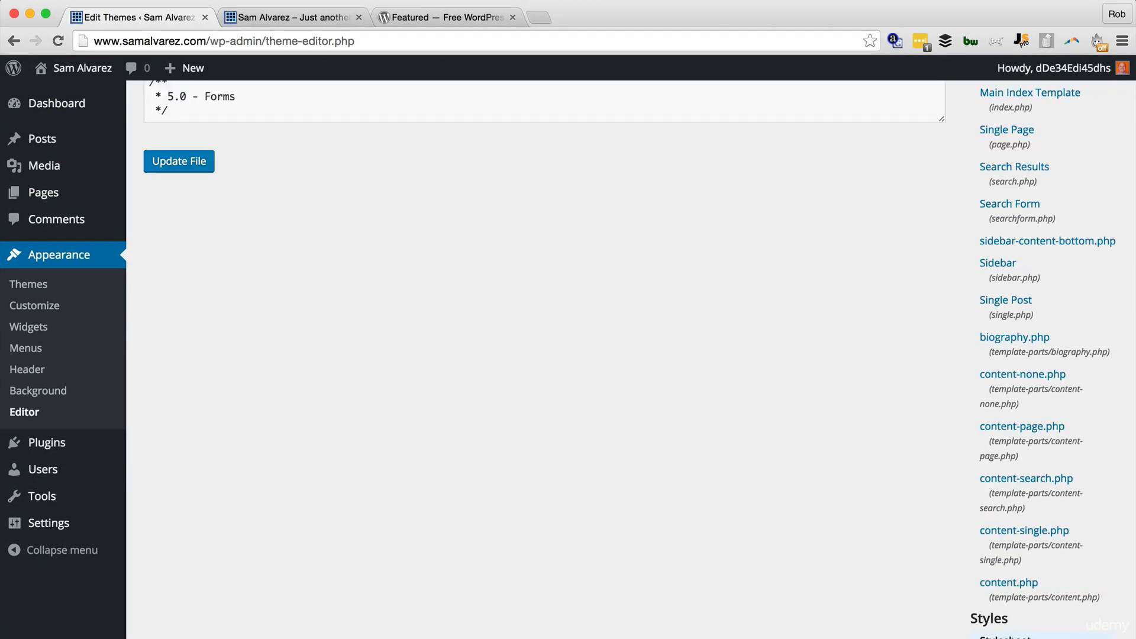
{"action": "left_click", "coordinate": [1006, 636]}
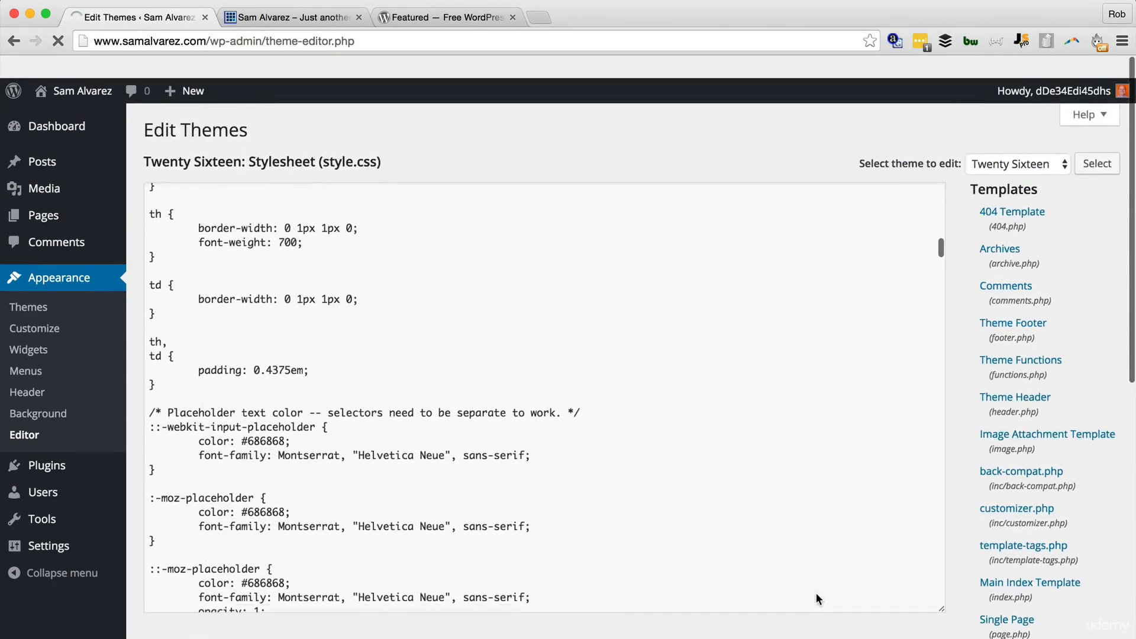
{"action": "scroll", "coordinate": [778, 486], "scroll_direction": "up", "scroll_amount": 5}
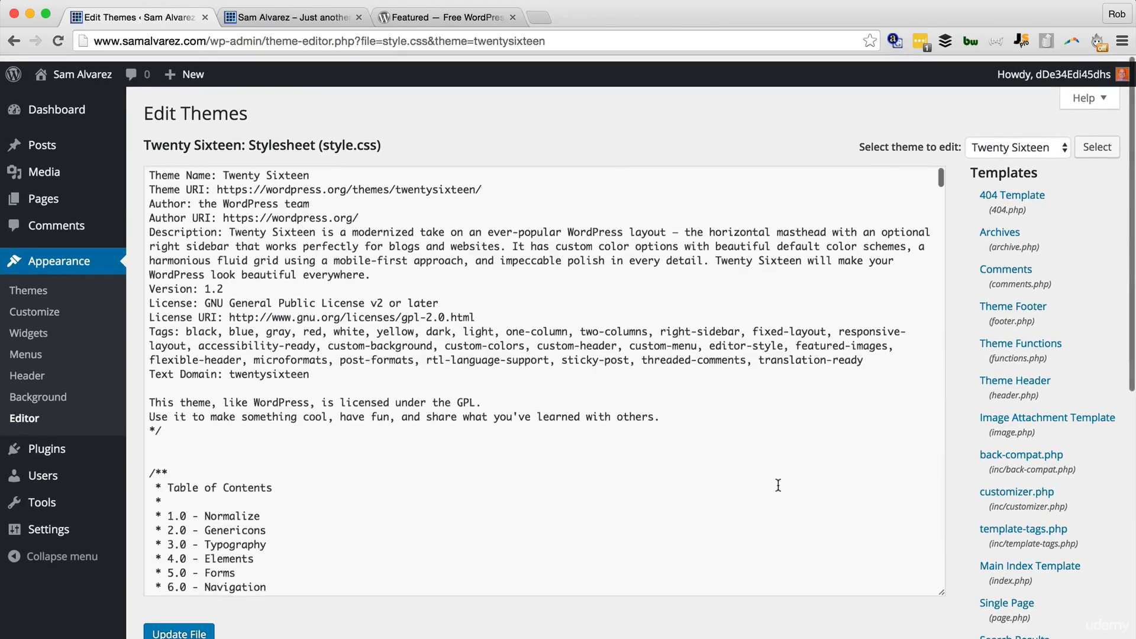
{"action": "scroll", "coordinate": [778, 485], "scroll_direction": "down", "scroll_amount": 15}
{"action": "scroll", "coordinate": [778, 486], "scroll_direction": "down", "scroll_amount": 20}
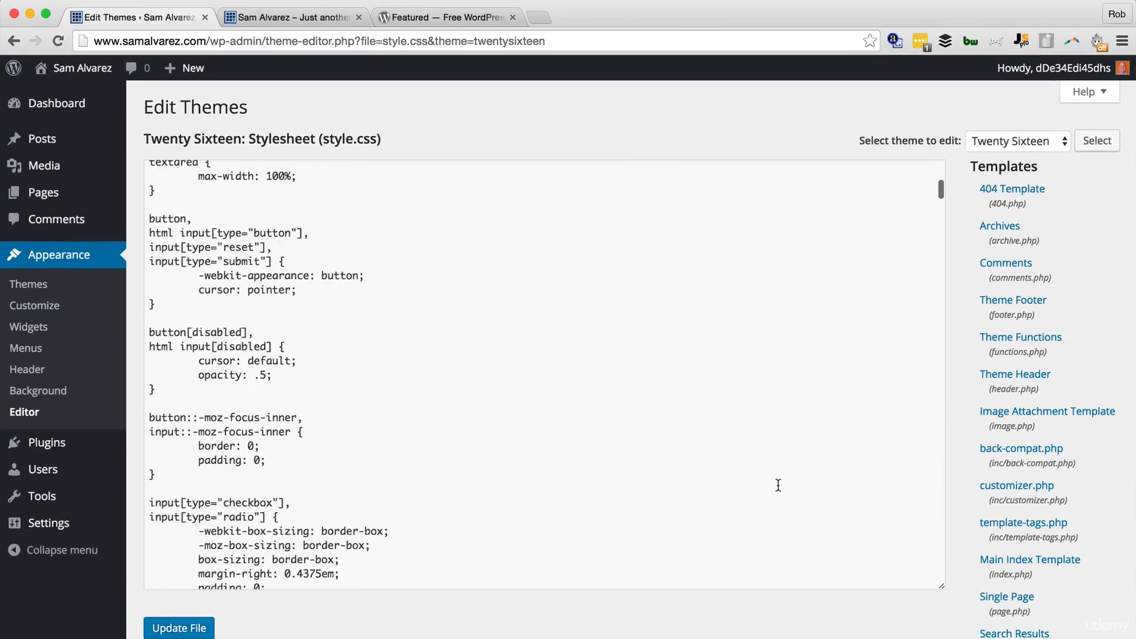
{"action": "scroll", "coordinate": [778, 485], "scroll_direction": "down", "scroll_amount": 3}
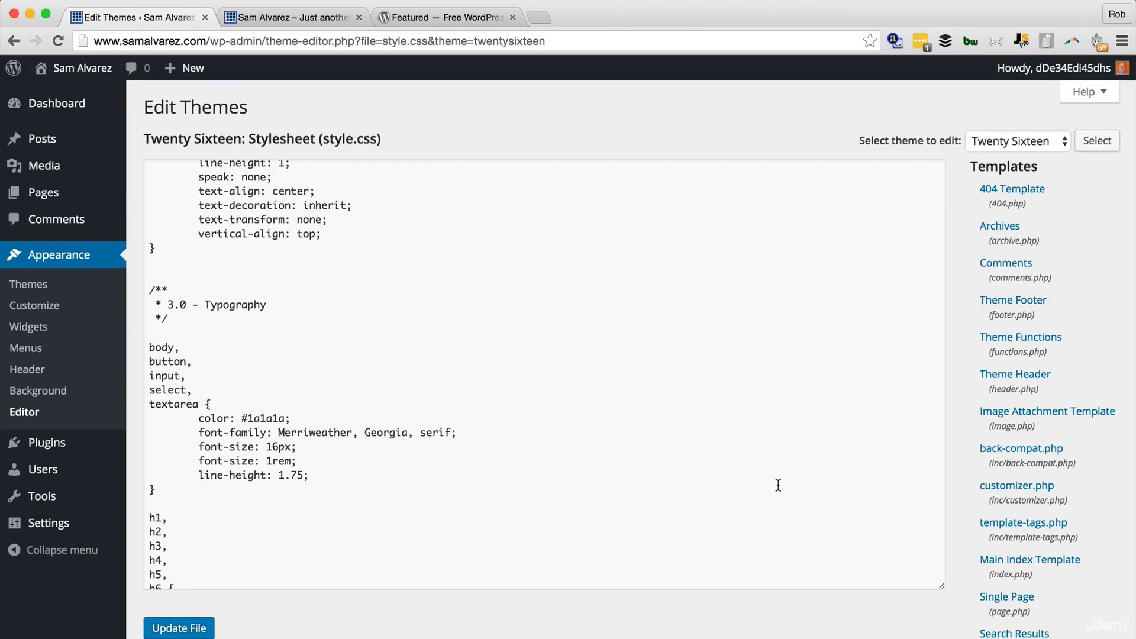
{"action": "scroll", "coordinate": [778, 485], "scroll_direction": "down", "scroll_amount": 8}
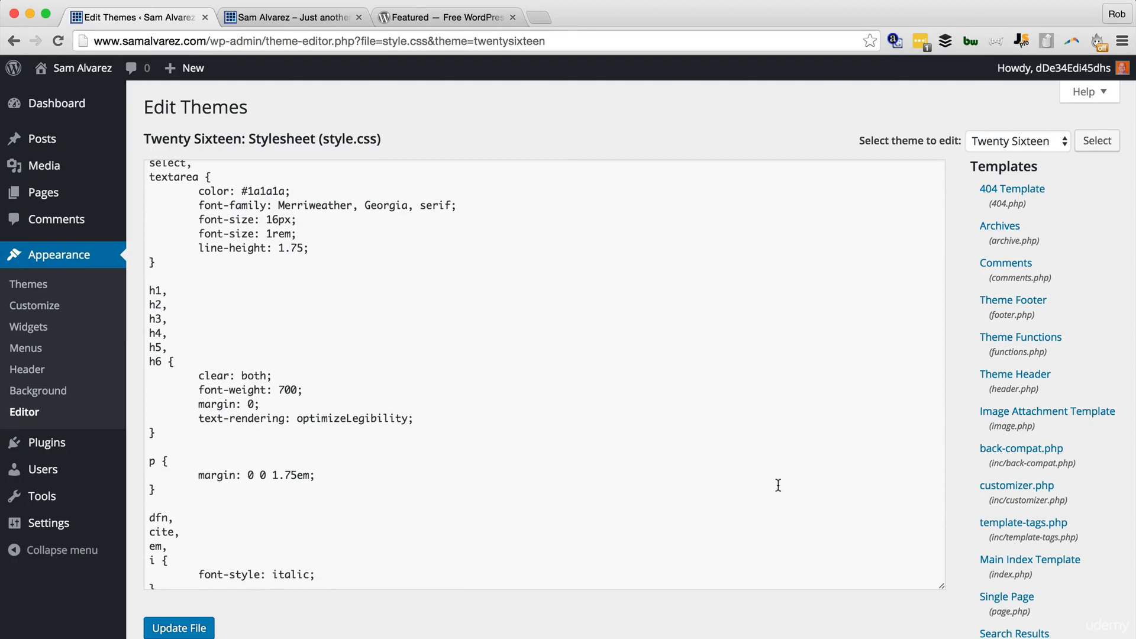
{"action": "scroll", "coordinate": [778, 485], "scroll_direction": "down", "scroll_amount": 20}
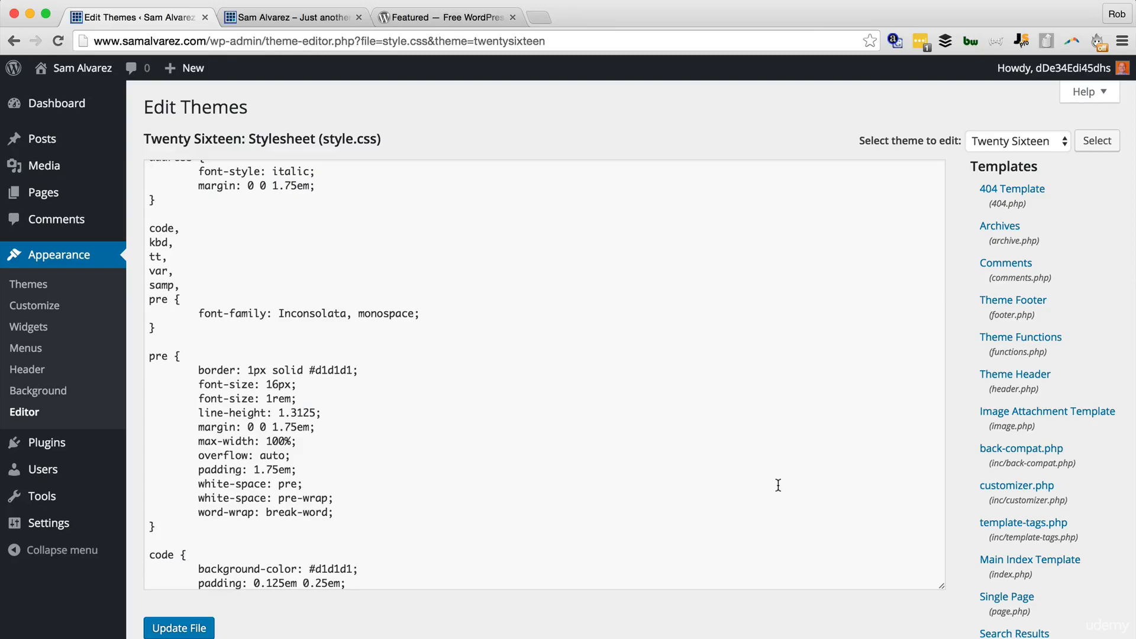
{"action": "scroll", "coordinate": [778, 486], "scroll_direction": "down", "scroll_amount": 20}
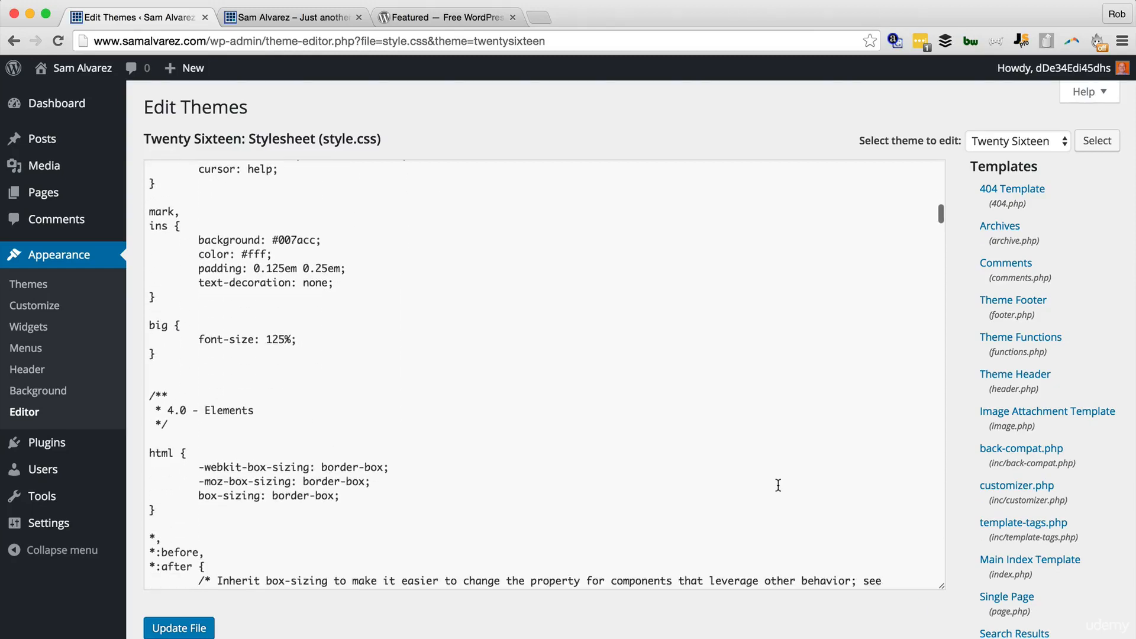
{"action": "scroll", "coordinate": [778, 485], "scroll_direction": "down", "scroll_amount": 20}
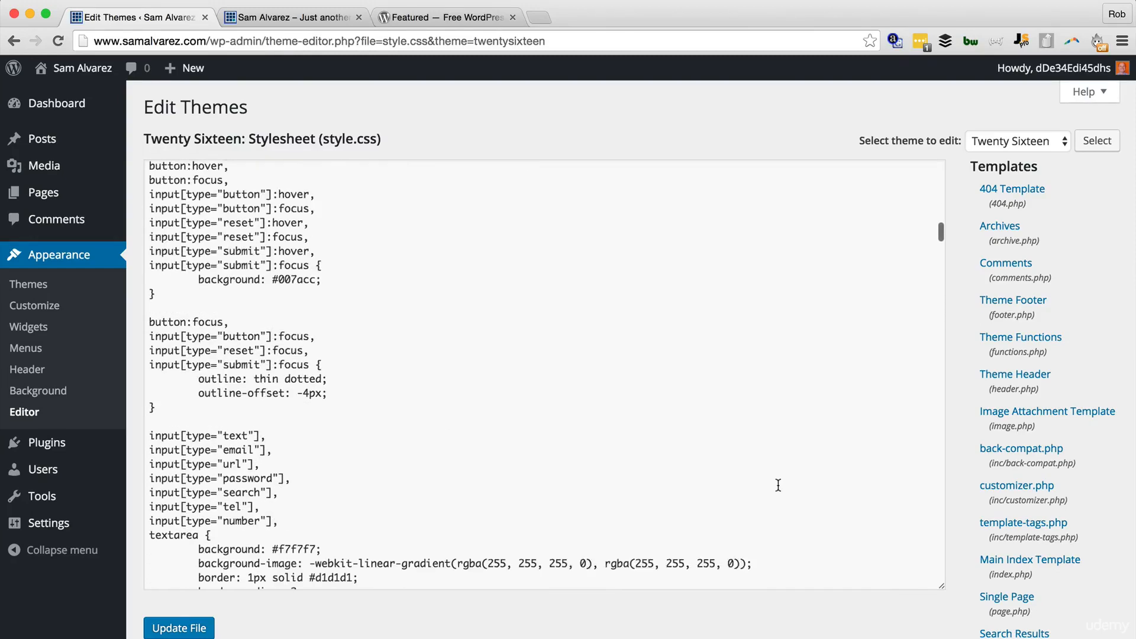
{"action": "scroll", "coordinate": [778, 485], "scroll_direction": "down", "scroll_amount": 2}
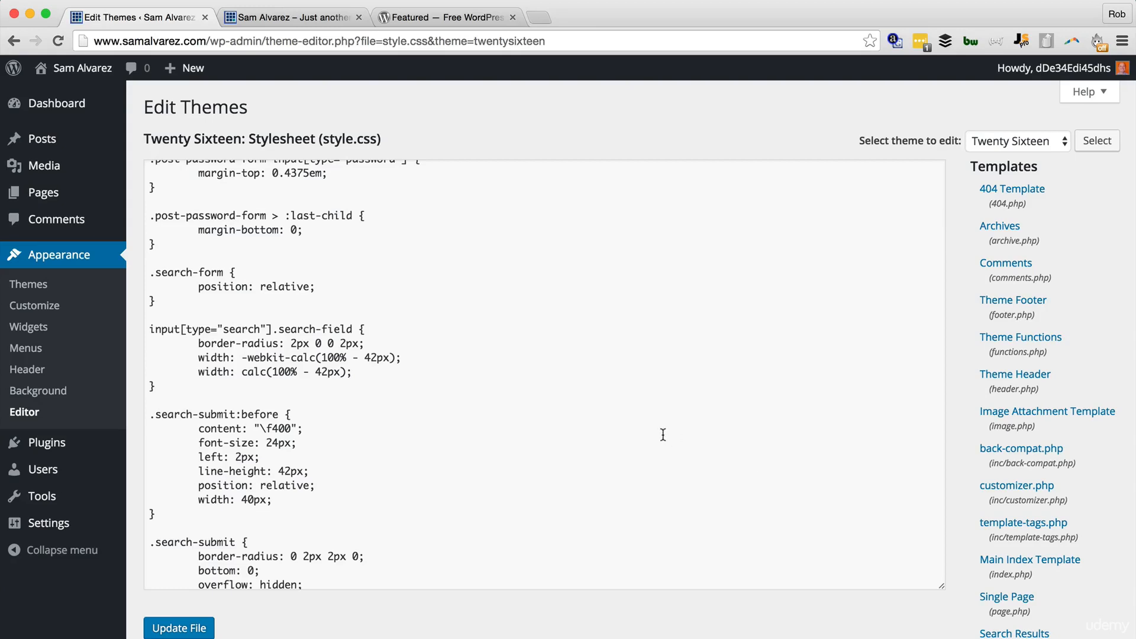
{"action": "scroll", "coordinate": [662, 435], "scroll_direction": "down", "scroll_amount": 10}
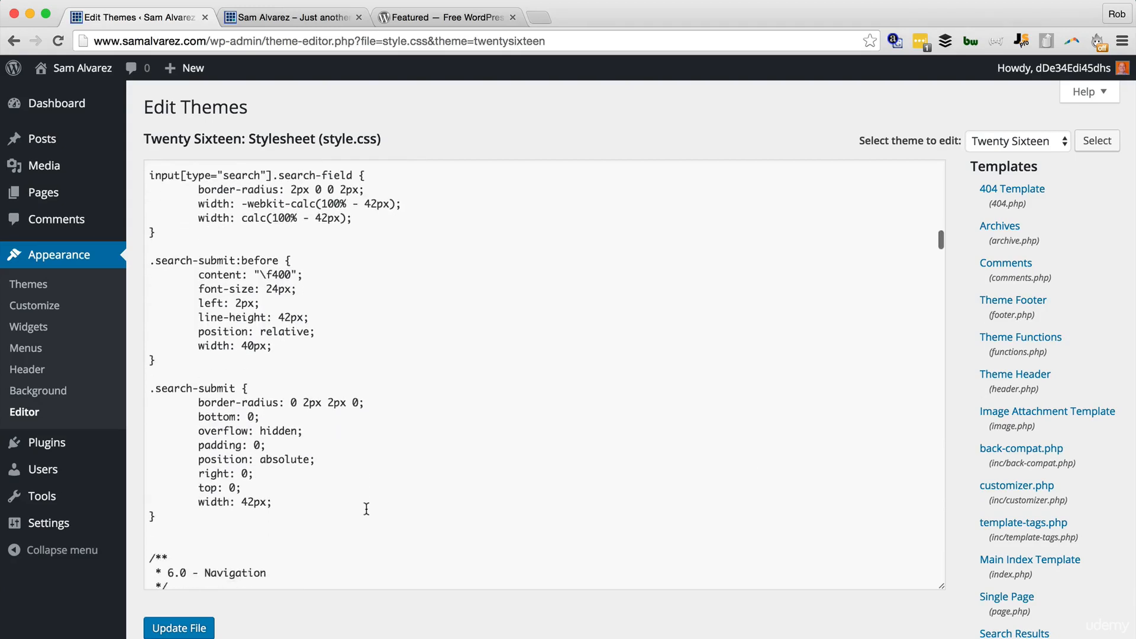
{"action": "scroll", "coordinate": [479, 637], "scroll_direction": "up", "scroll_amount": 3}
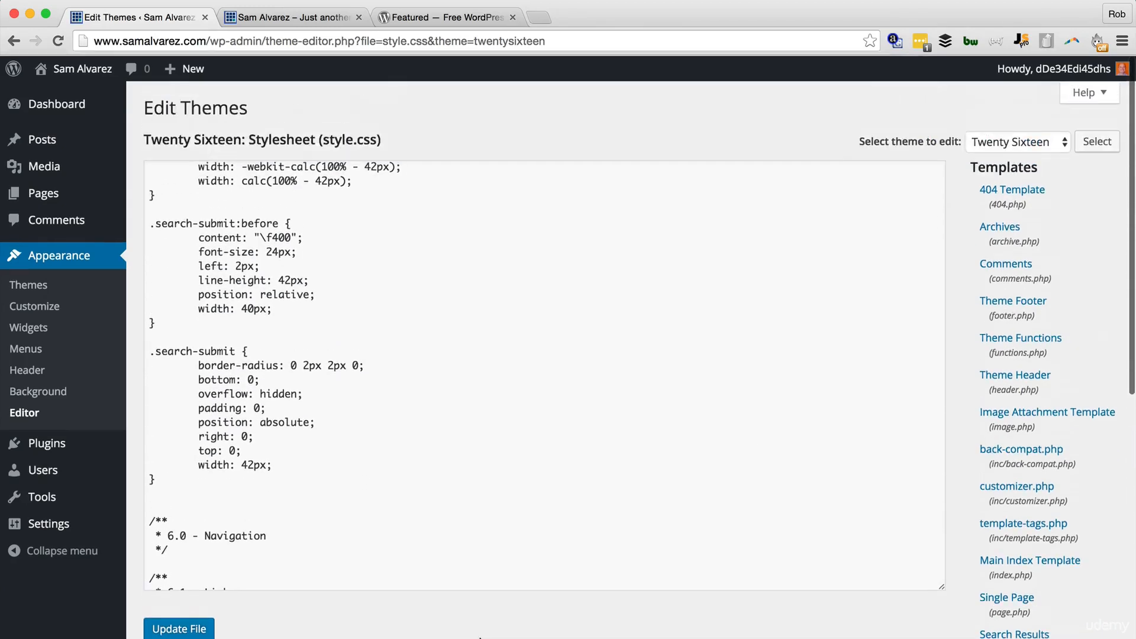